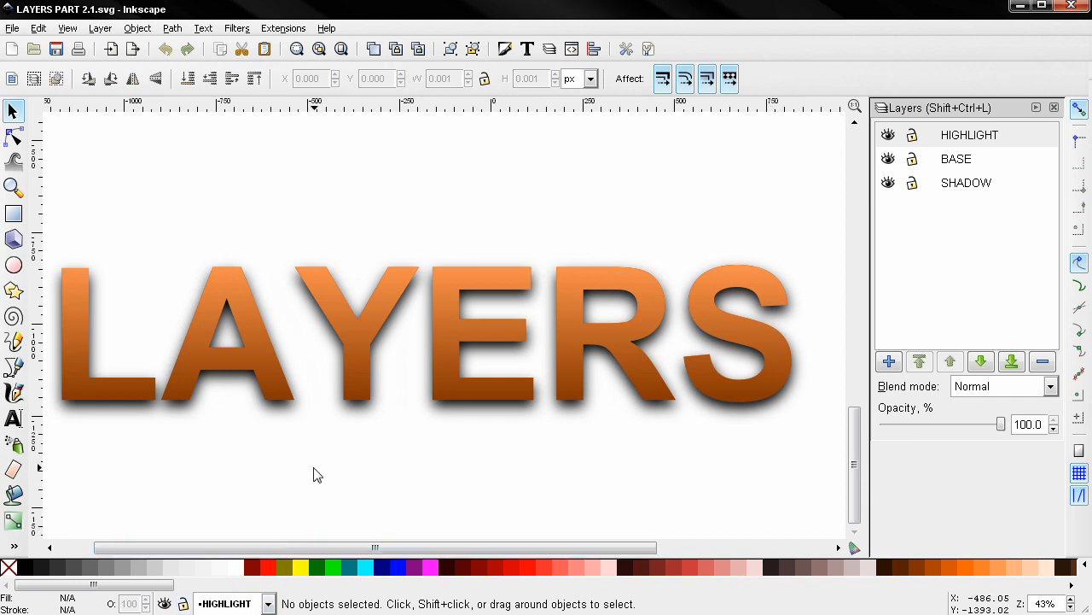
{"action": "left_click", "coordinate": [101, 28]}
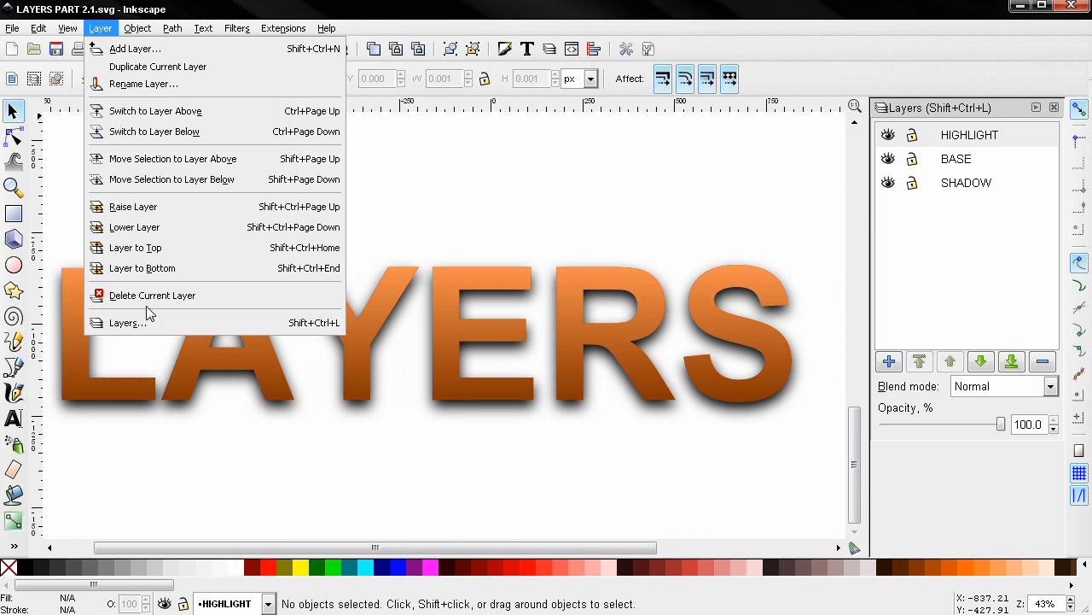
{"action": "left_click", "coordinate": [479, 177]}
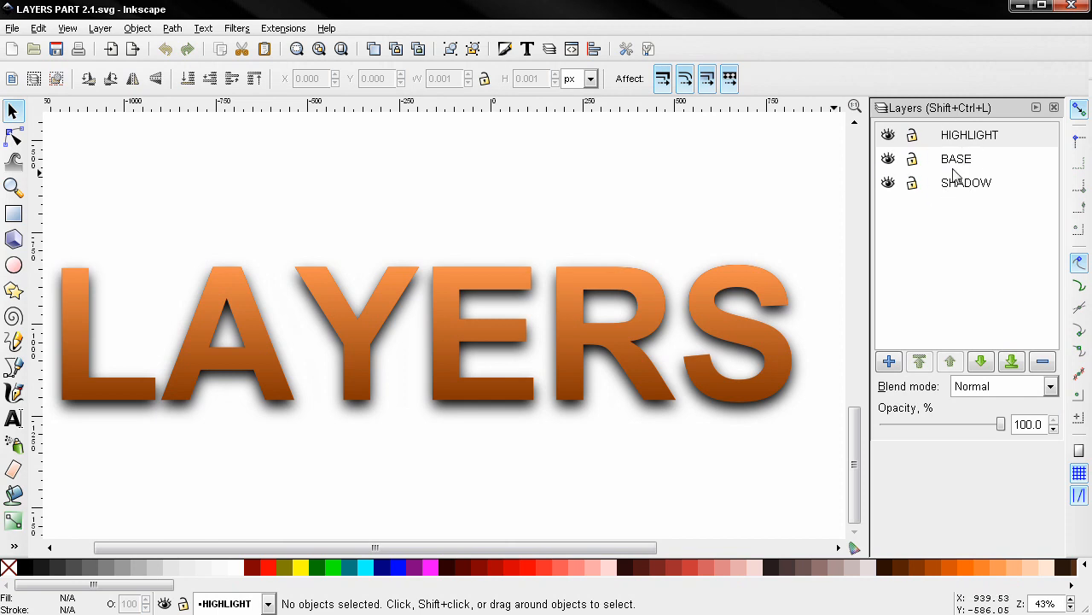
{"action": "left_click", "coordinate": [100, 28]}
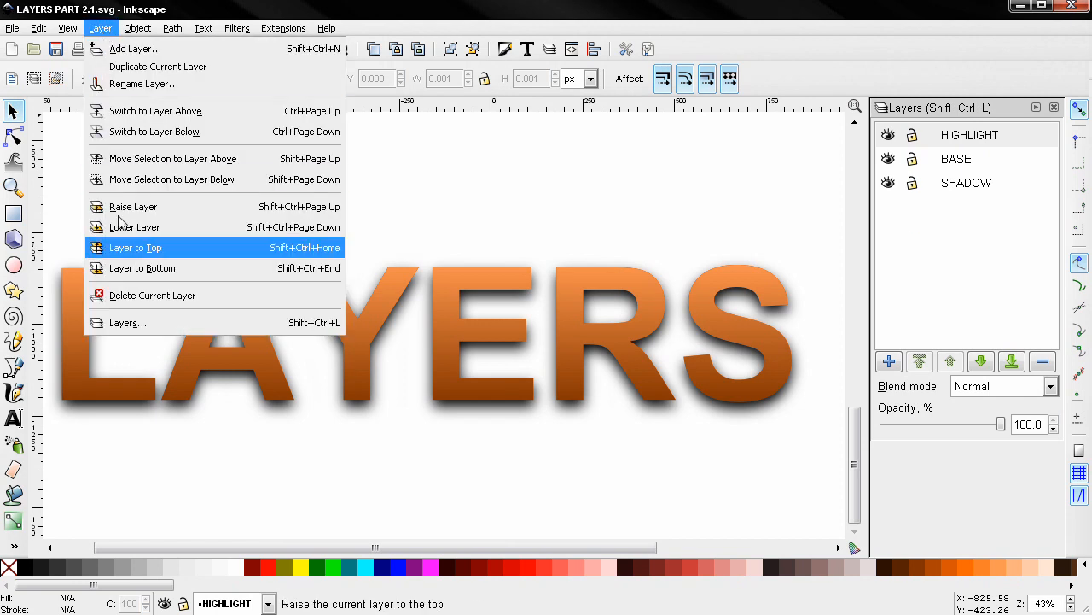
{"action": "left_click", "coordinate": [457, 198]}
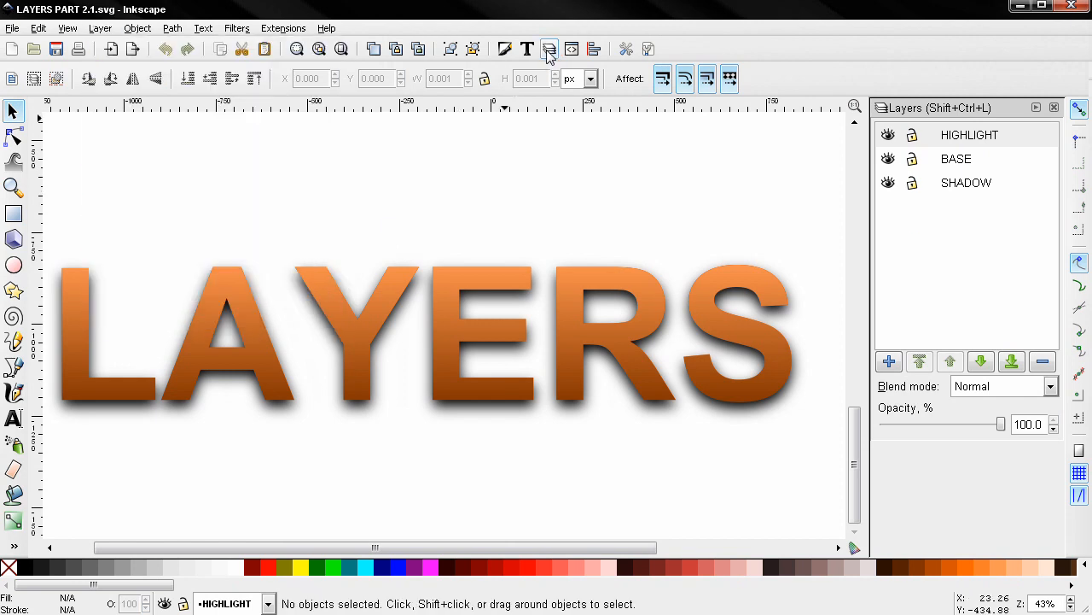
- Close and reopen the Layers dialog, and collapse it to the dock edge and expand it again
{"action": "left_click", "coordinate": [1054, 108]}
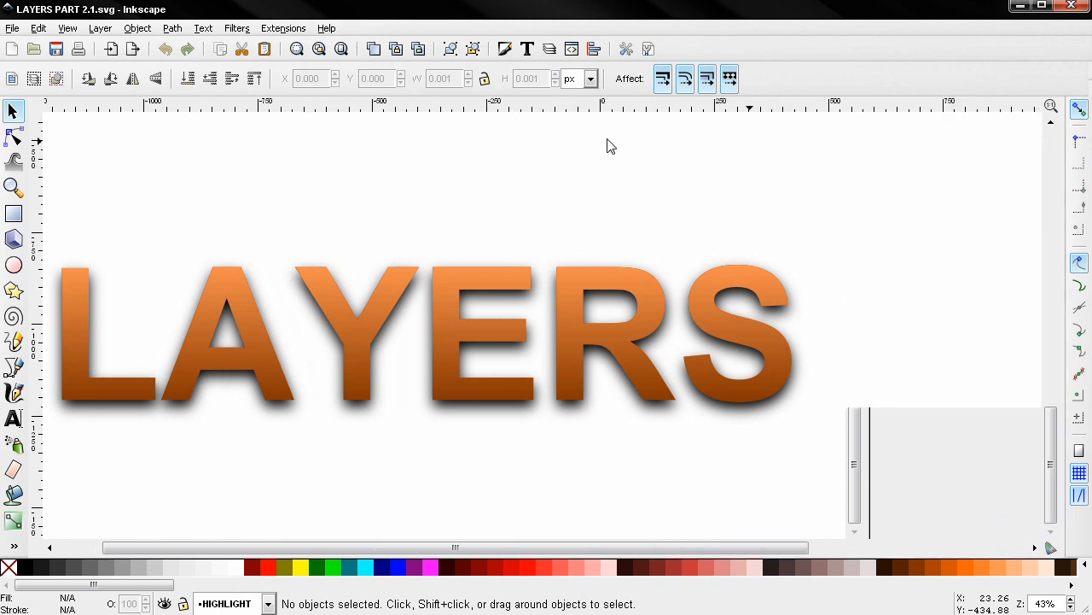
{"action": "left_click", "coordinate": [549, 48]}
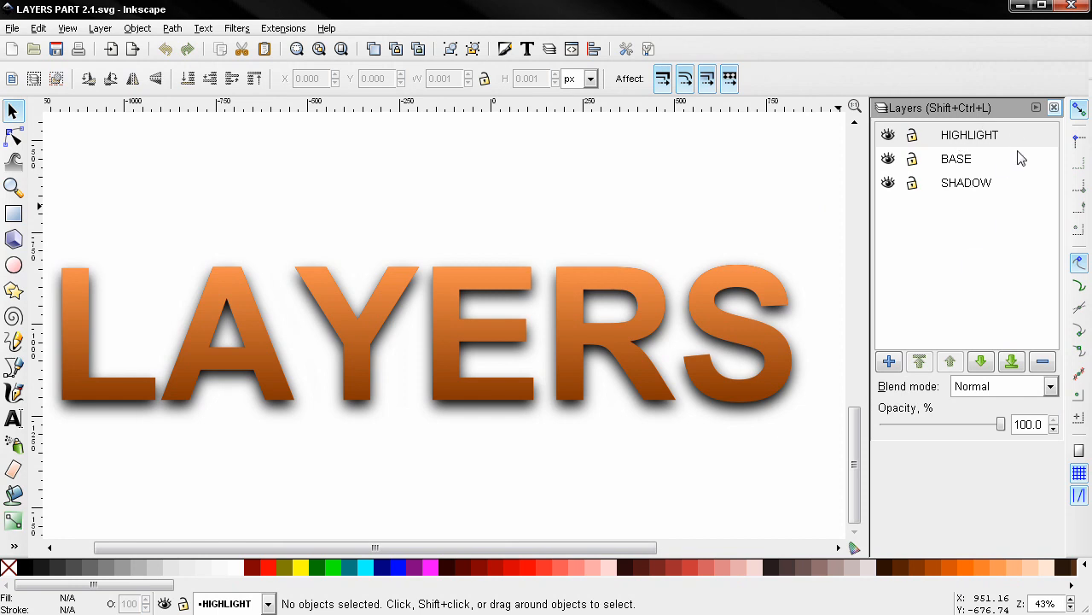
{"action": "left_click", "coordinate": [1036, 108]}
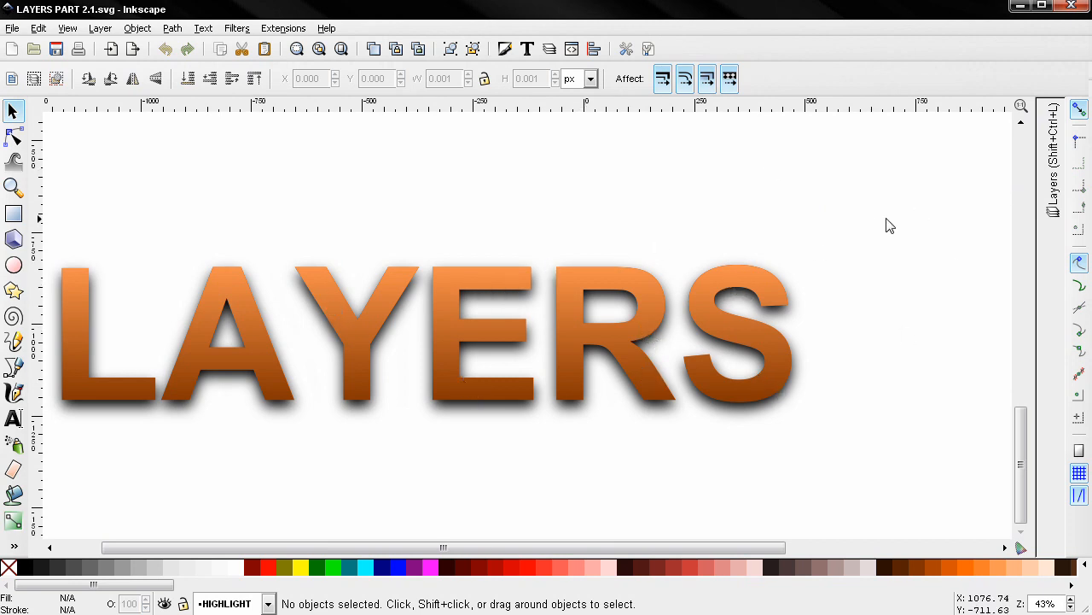
{"action": "left_click", "coordinate": [1053, 183]}
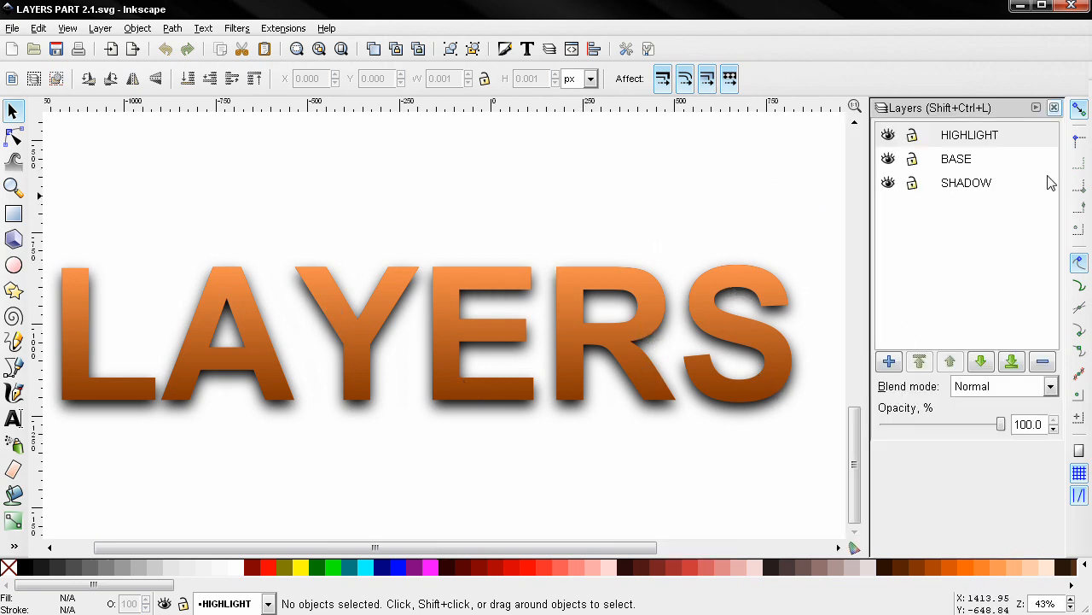
- Collapse and re-expand the docked Fill and Stroke dialog, close it, and restore the collapsed Layers dialog
{"action": "left_click", "coordinate": [1036, 108]}
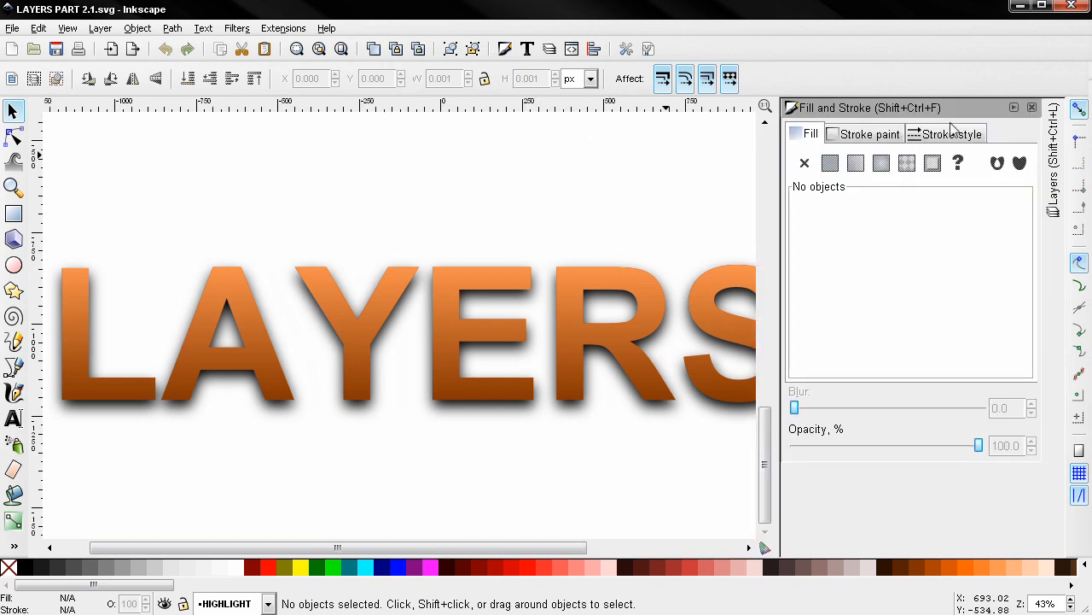
{"action": "left_click", "coordinate": [1014, 109]}
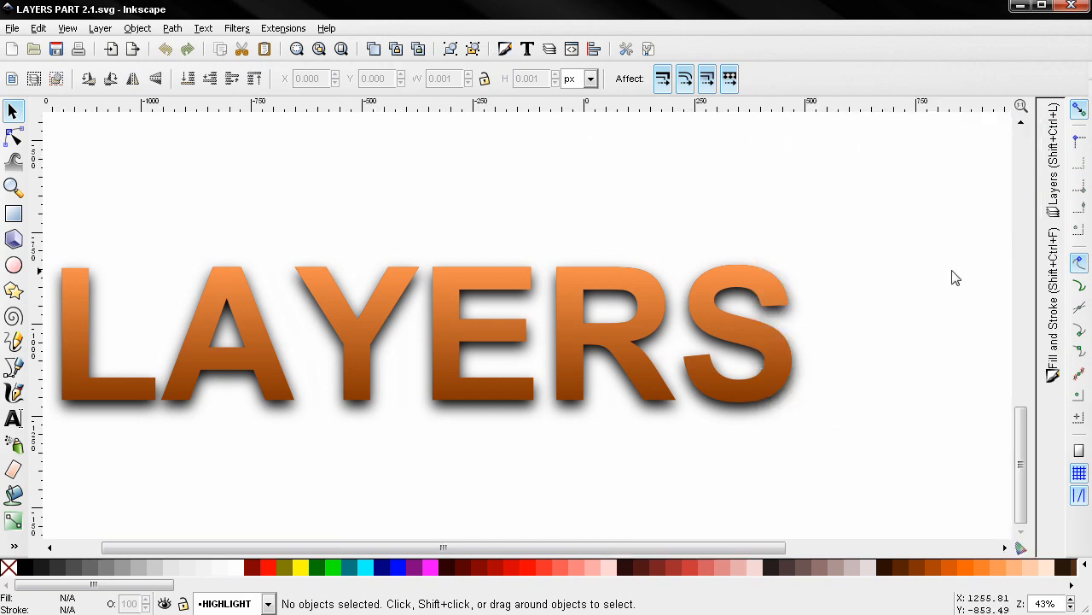
{"action": "left_click", "coordinate": [1052, 293]}
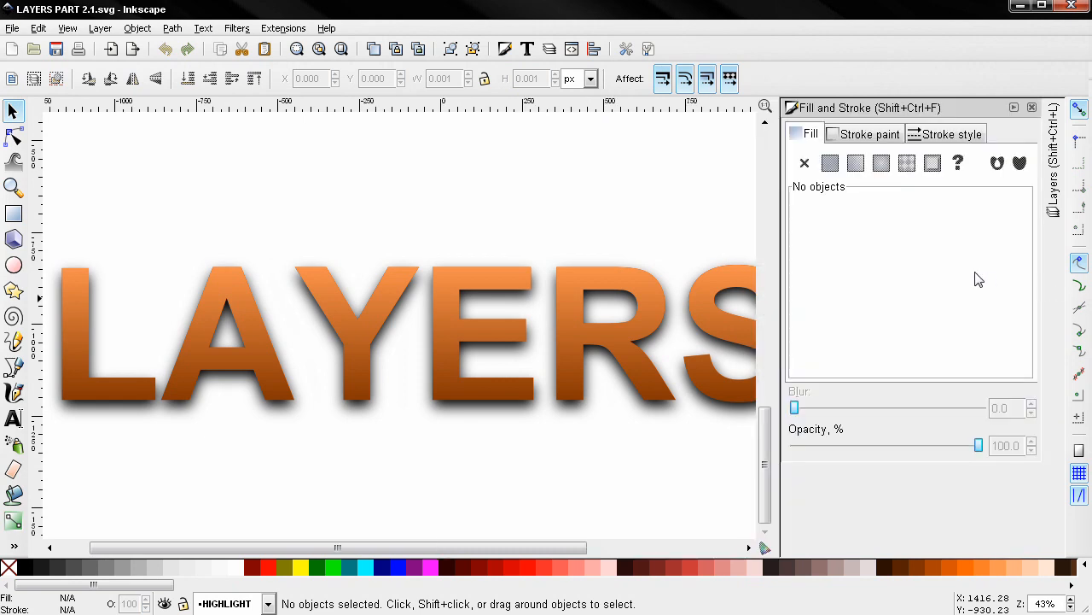
{"action": "left_click", "coordinate": [1032, 107]}
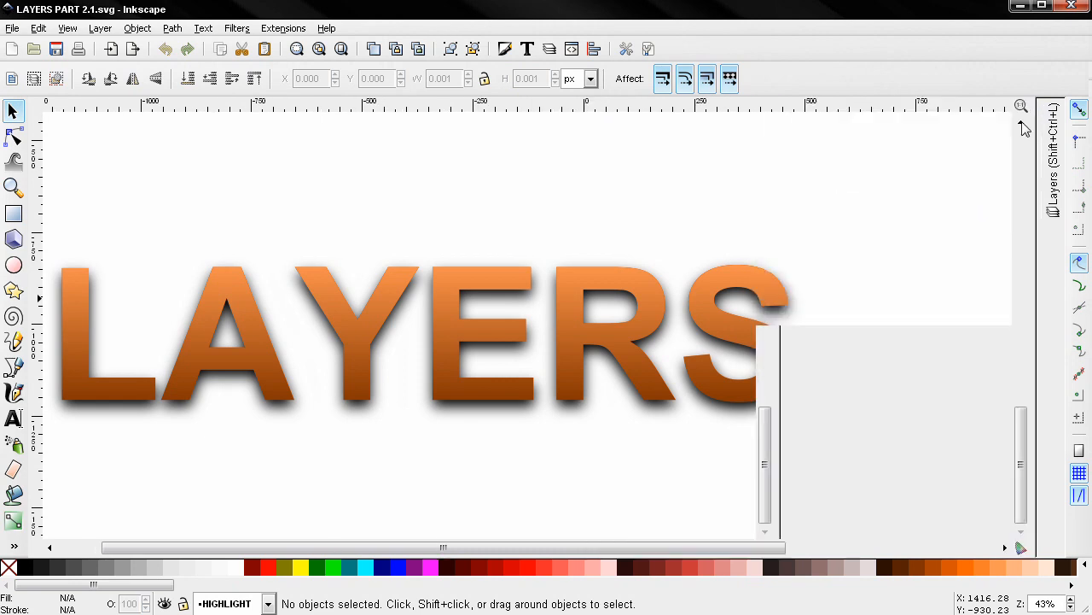
{"action": "left_click", "coordinate": [1054, 195]}
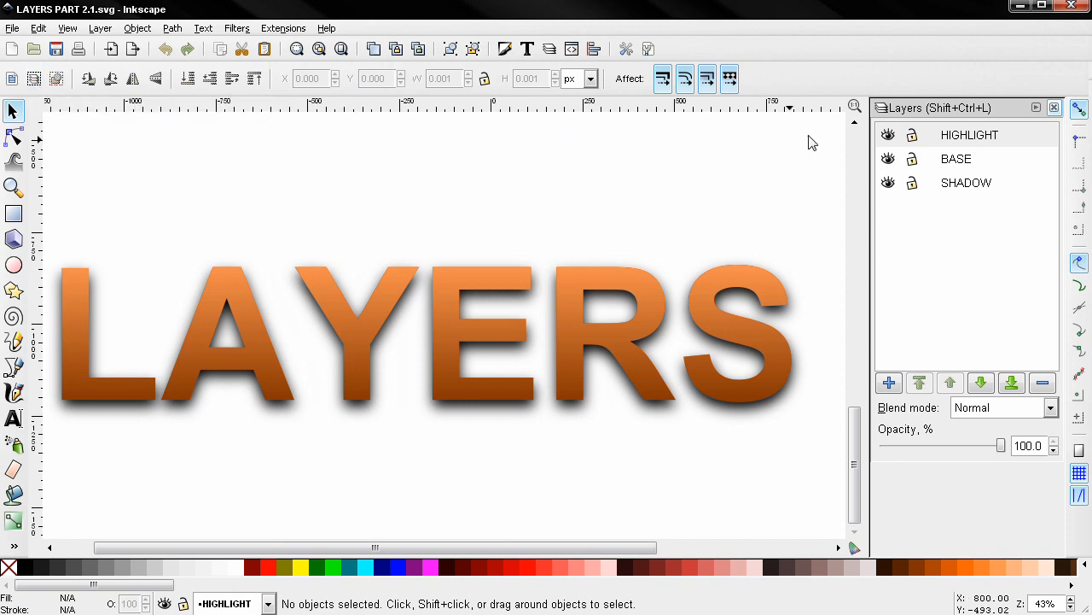
- Toggle the HIGHLIGHT layer's visibility off and on, and lock and unlock the same layer
{"action": "left_click", "coordinate": [888, 137]}
{"action": "left_click", "coordinate": [887, 137]}
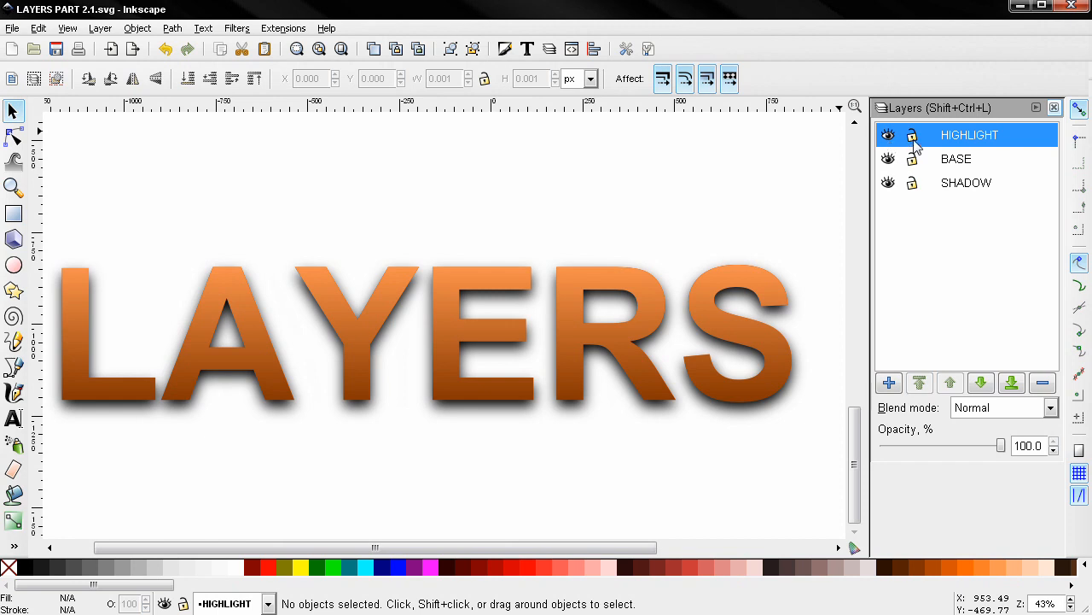
{"action": "left_click", "coordinate": [912, 138]}
{"action": "left_click", "coordinate": [912, 138]}
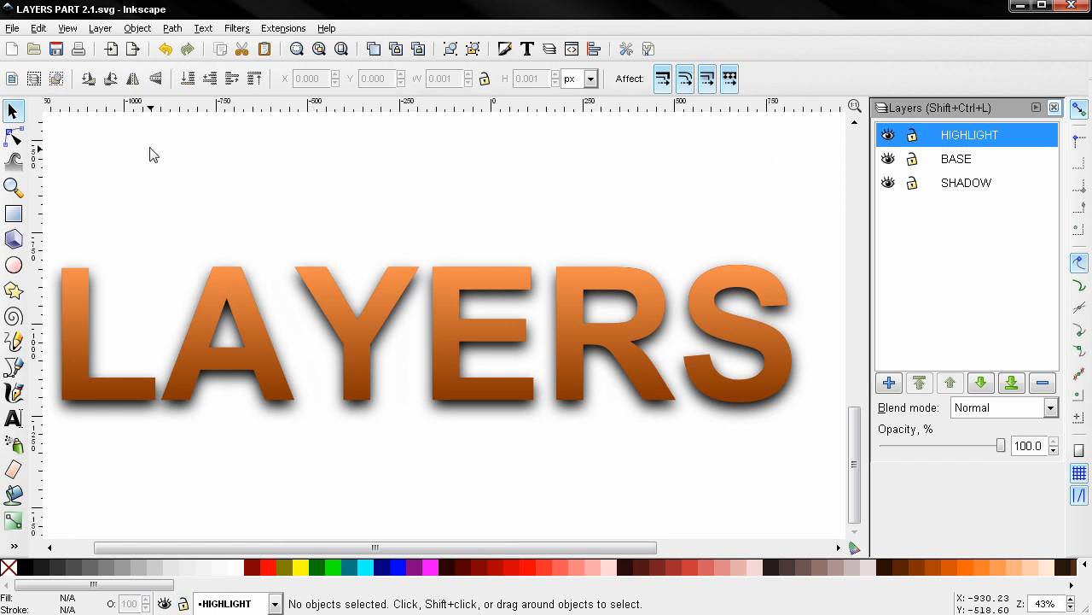
- Try selecting all objects across all layers, first with every layer unlocked and again with HIGHLIGHT and BASE locked
{"action": "left_click", "coordinate": [34, 79]}
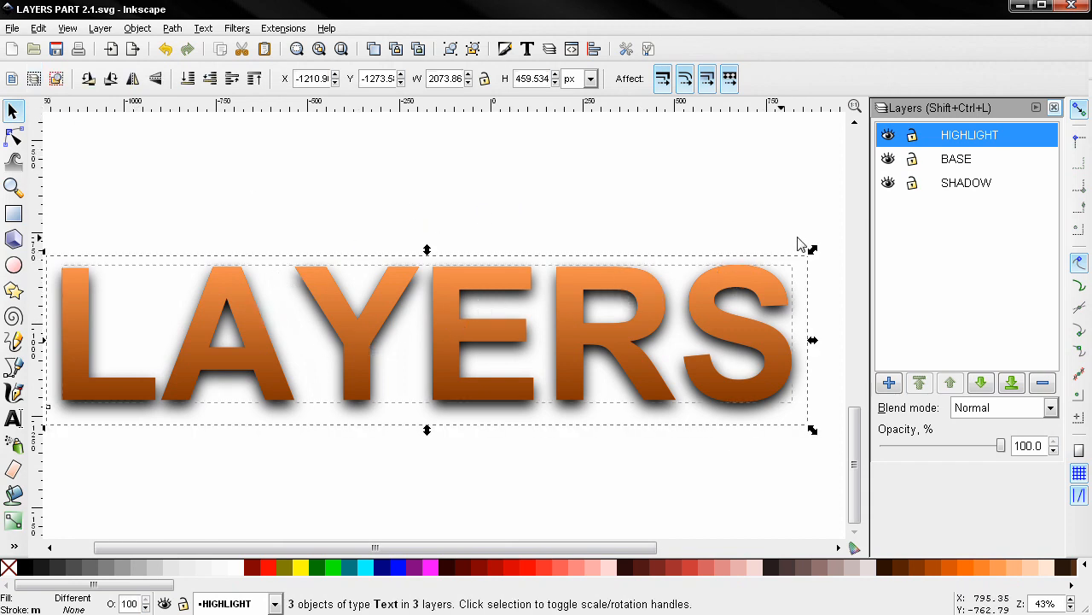
{"action": "left_click", "coordinate": [913, 137]}
{"action": "left_click", "coordinate": [912, 158]}
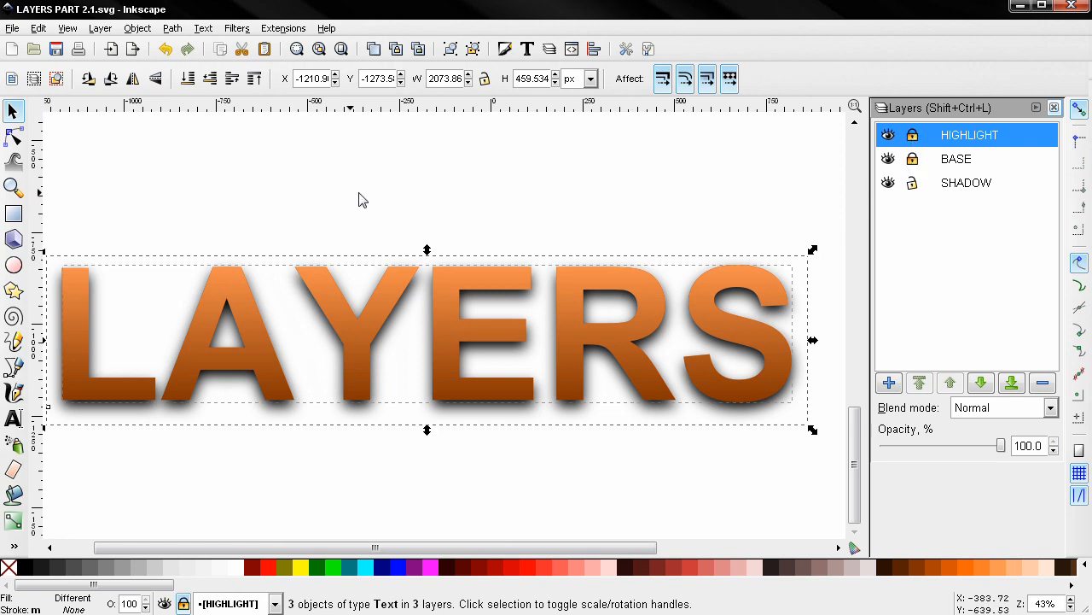
{"action": "left_click", "coordinate": [37, 83]}
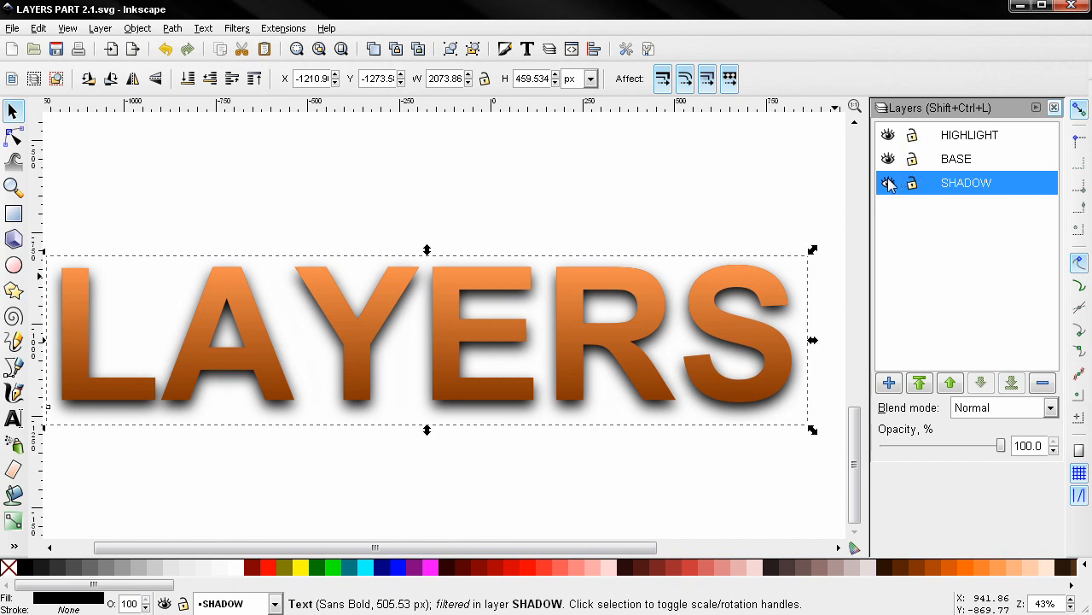
{"action": "left_click", "coordinate": [771, 177]}
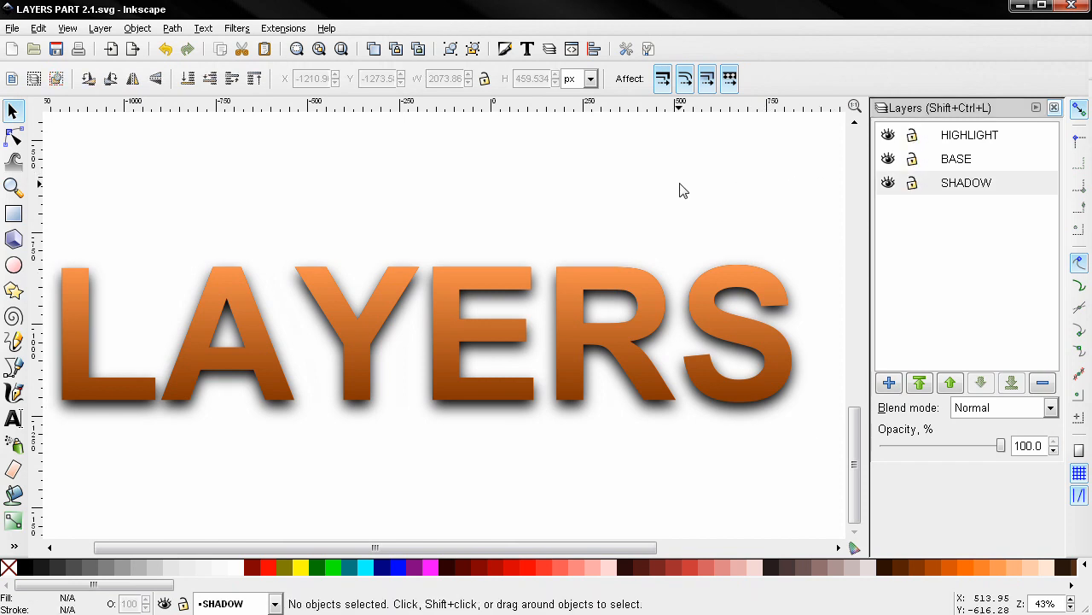
- Add a new layer with the default name, positioned above the current SHADOW layer
{"action": "left_click", "coordinate": [101, 30]}
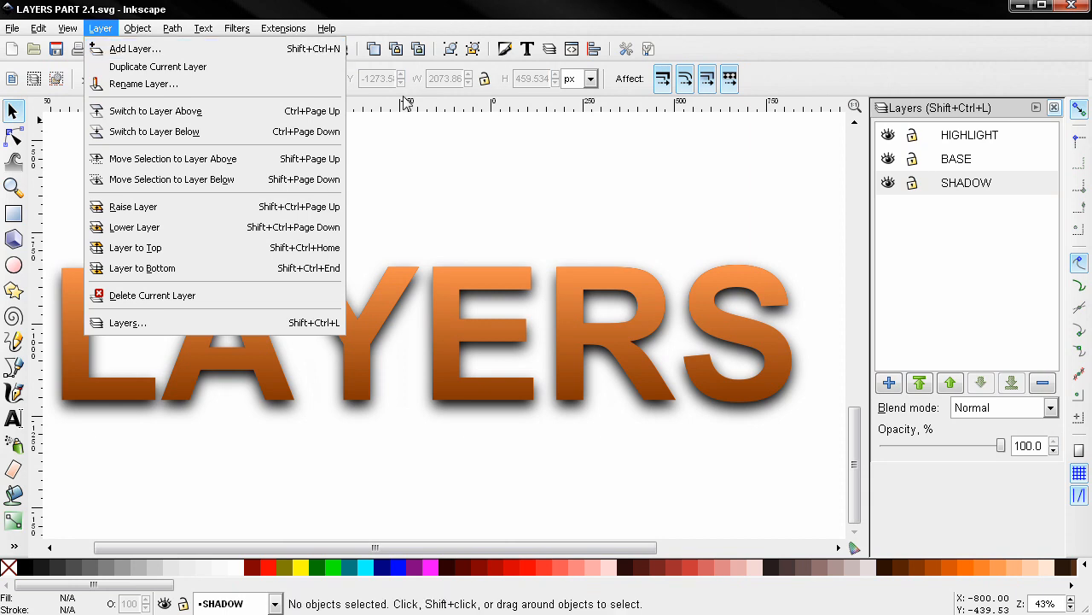
{"action": "left_click", "coordinate": [890, 384]}
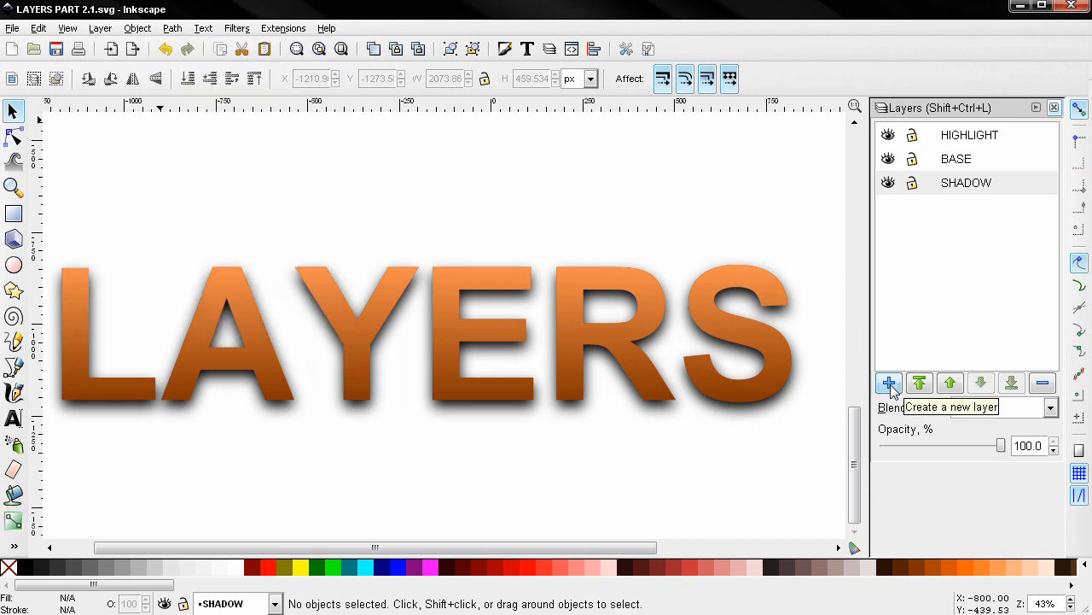
{"action": "left_click", "coordinate": [889, 384]}
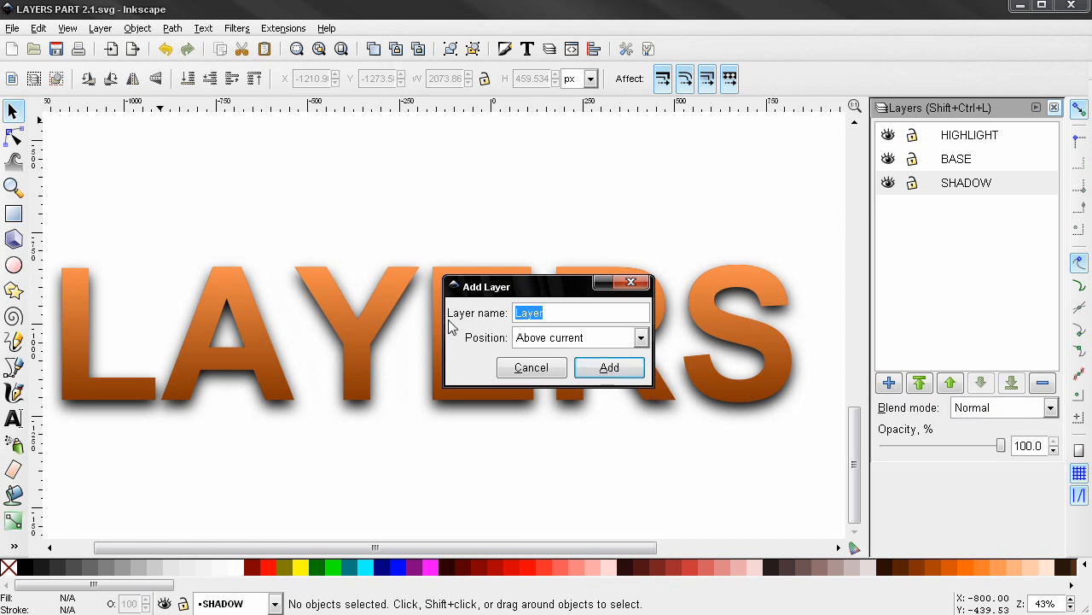
{"action": "left_click", "coordinate": [544, 344]}
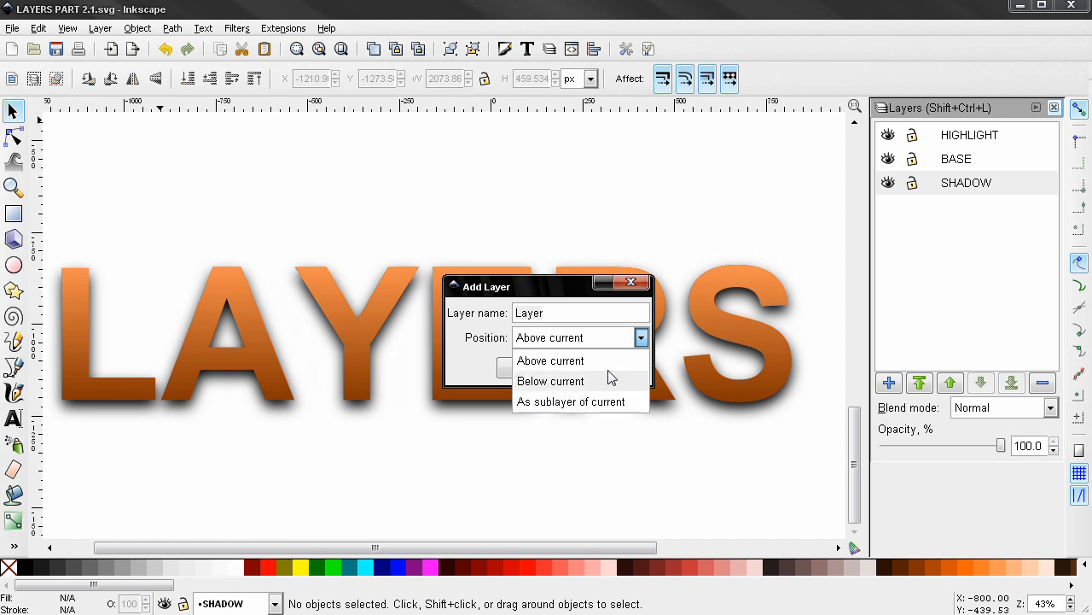
{"action": "left_click", "coordinate": [595, 340]}
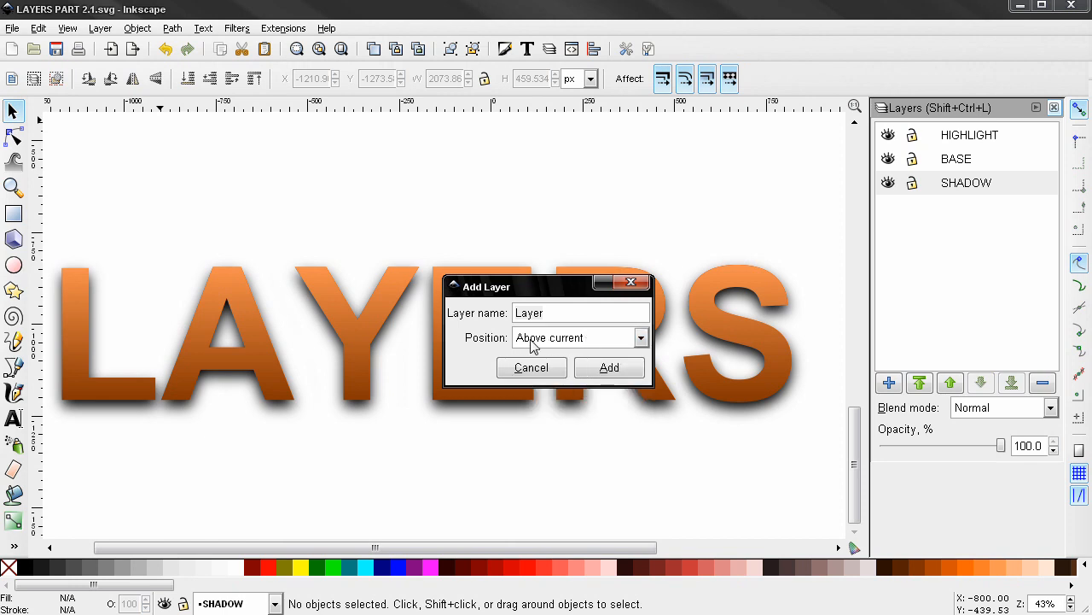
{"action": "left_click", "coordinate": [607, 367]}
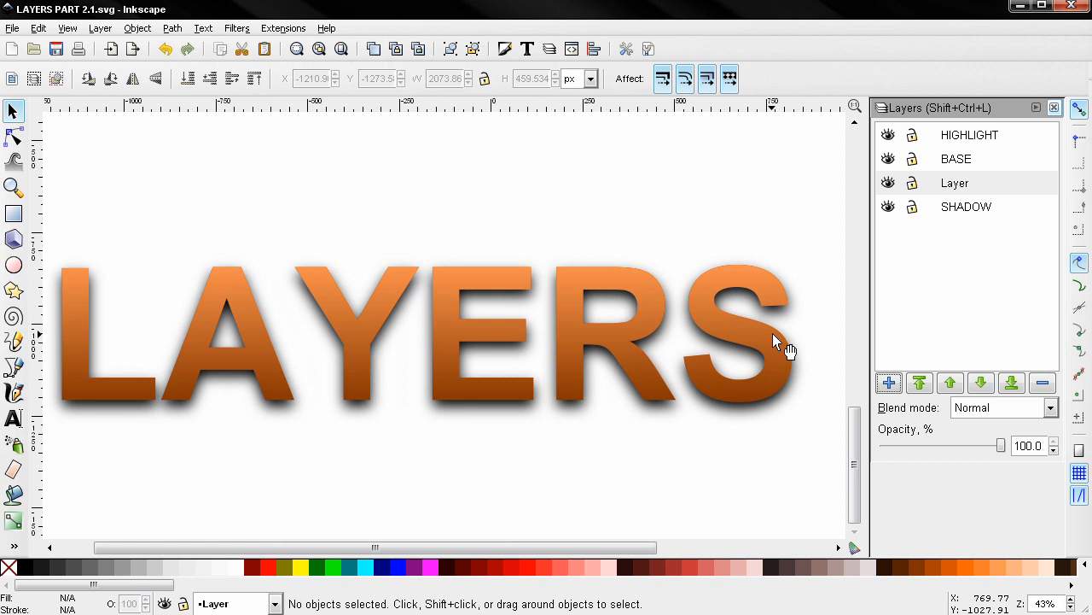
- Undo the added layer, and open the Add Layer dialog with no layer selected before cancelling it
{"action": "key", "text": "ctrl+z"}
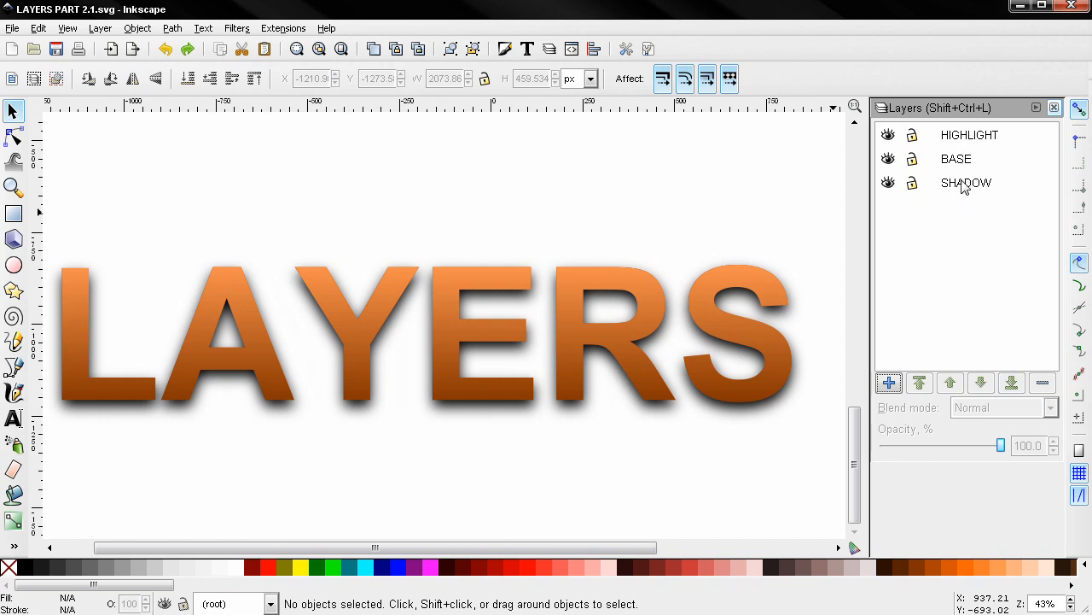
{"action": "left_click", "coordinate": [889, 384]}
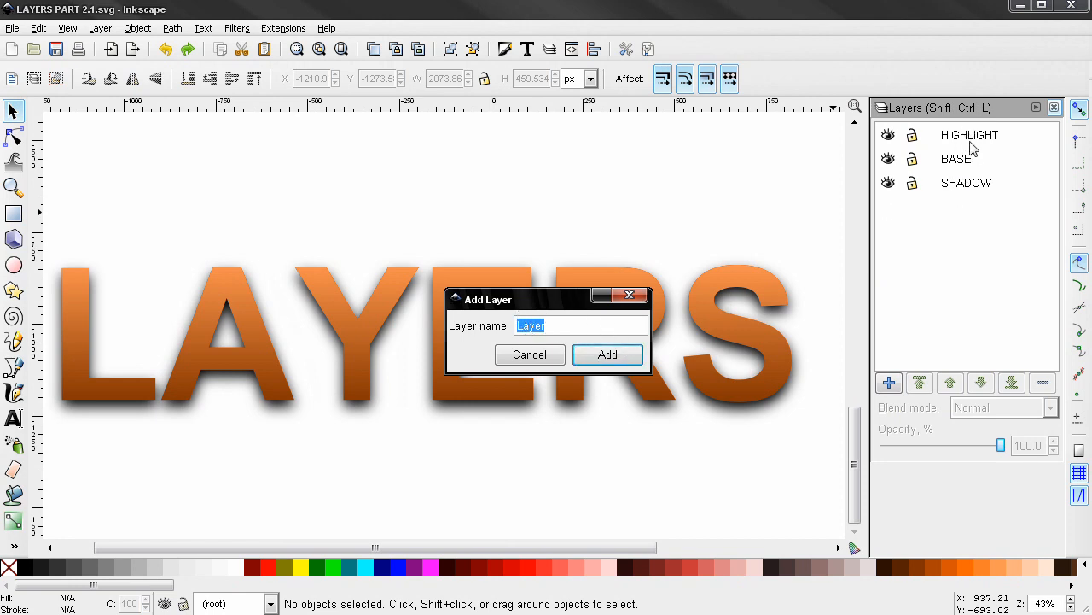
{"action": "left_click", "coordinate": [530, 355]}
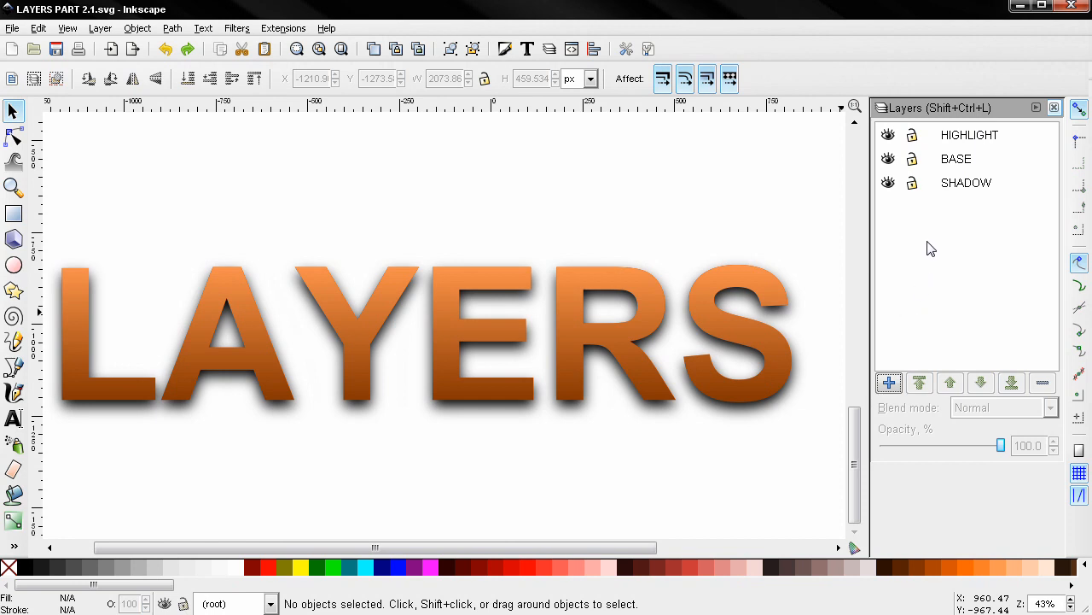
- Add a new layer with the default name as a sublayer of the BASE layer
{"action": "left_click", "coordinate": [961, 160]}
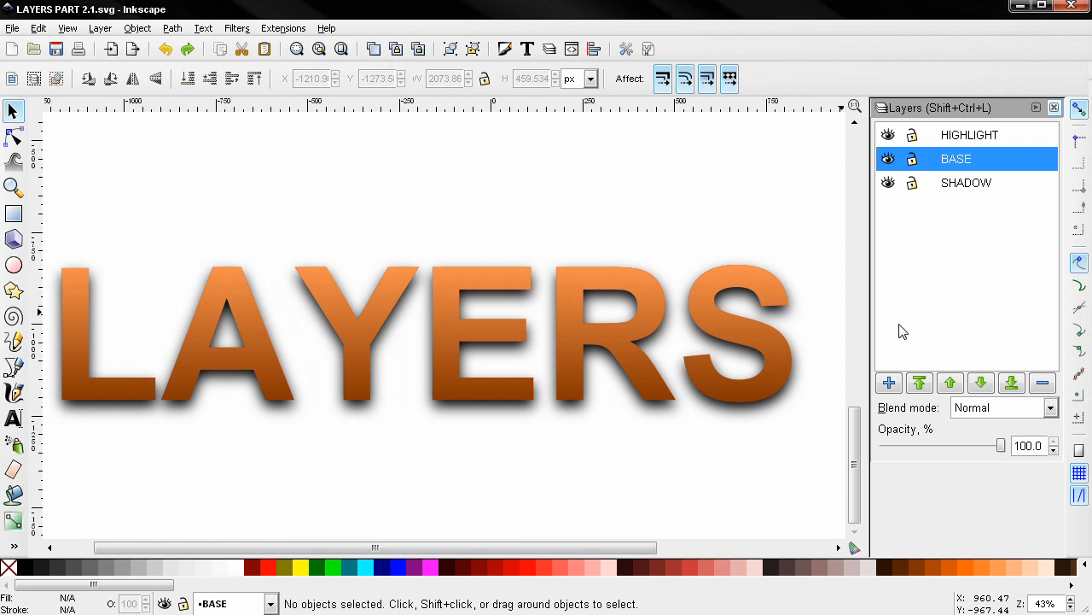
{"action": "left_click", "coordinate": [888, 383]}
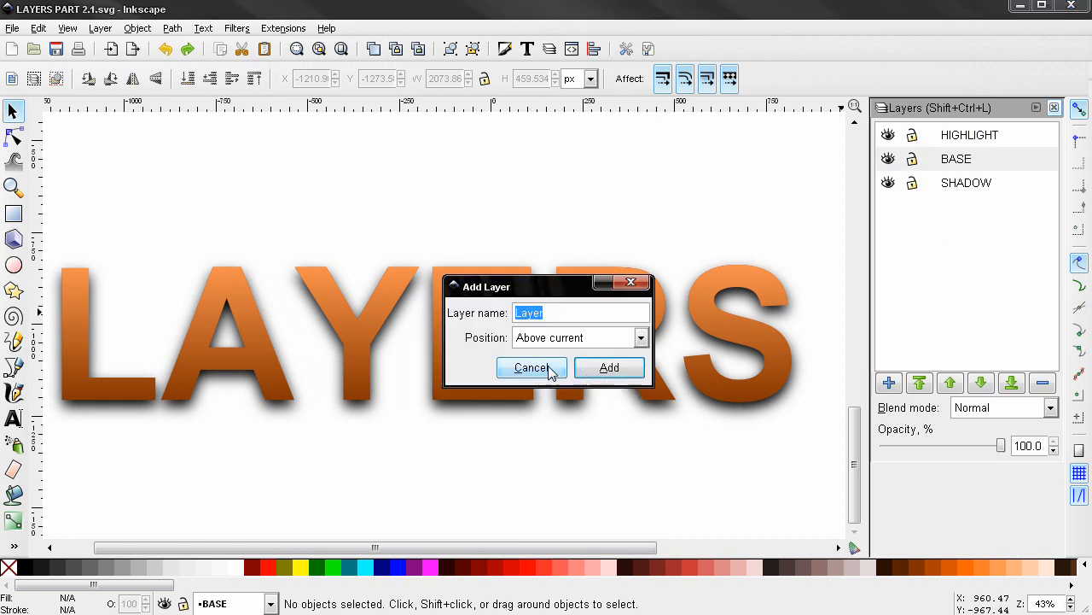
{"action": "left_click", "coordinate": [536, 340]}
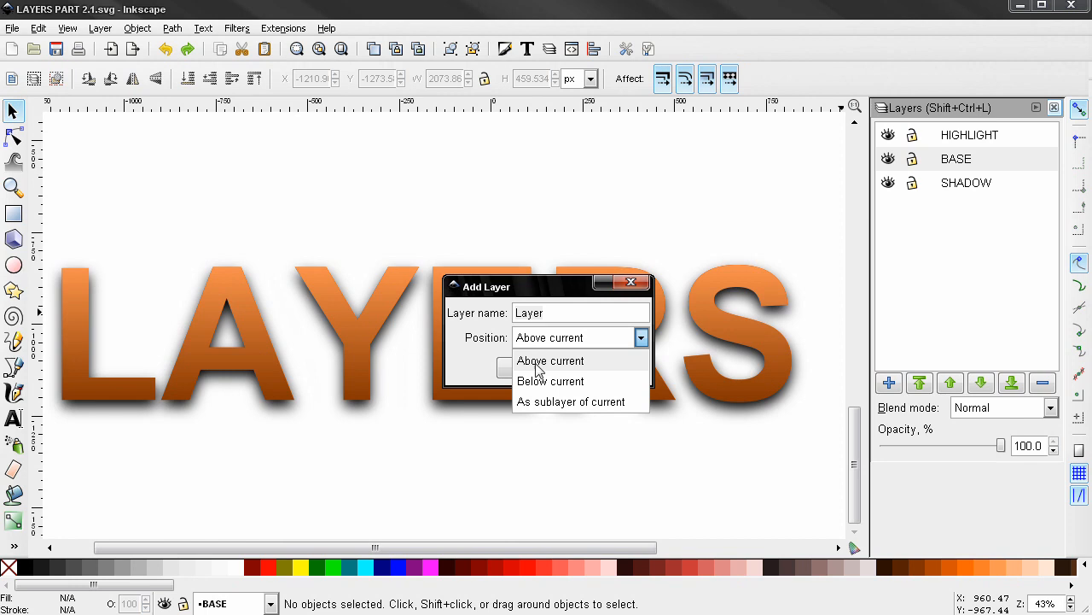
{"action": "left_click", "coordinate": [544, 402]}
{"action": "left_click", "coordinate": [610, 368]}
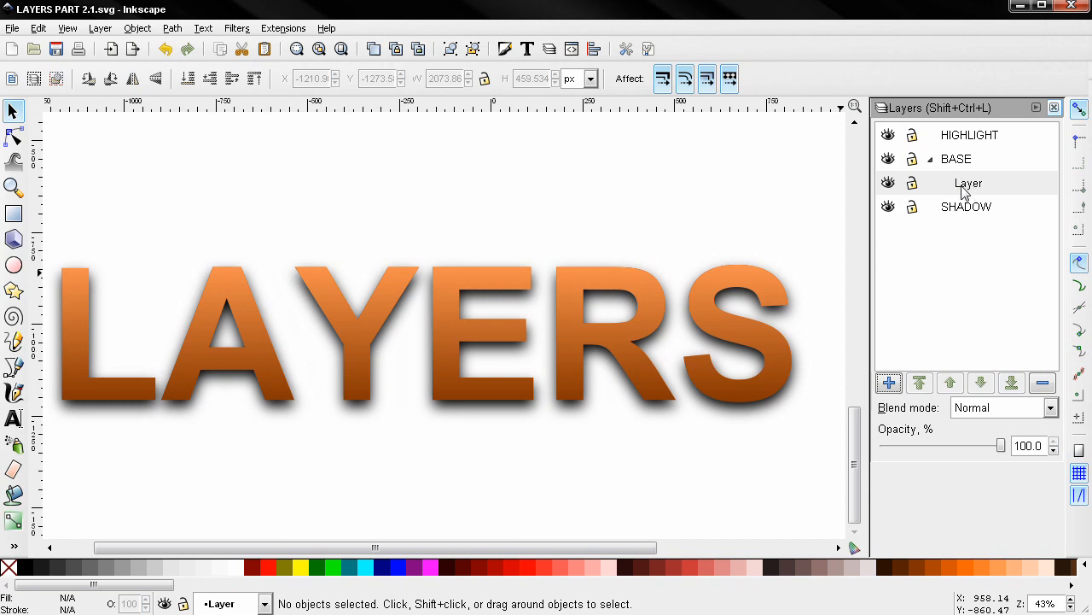
- Collapse and expand the sublayer list under BASE, and make BASE the current layer
{"action": "left_click", "coordinate": [931, 161]}
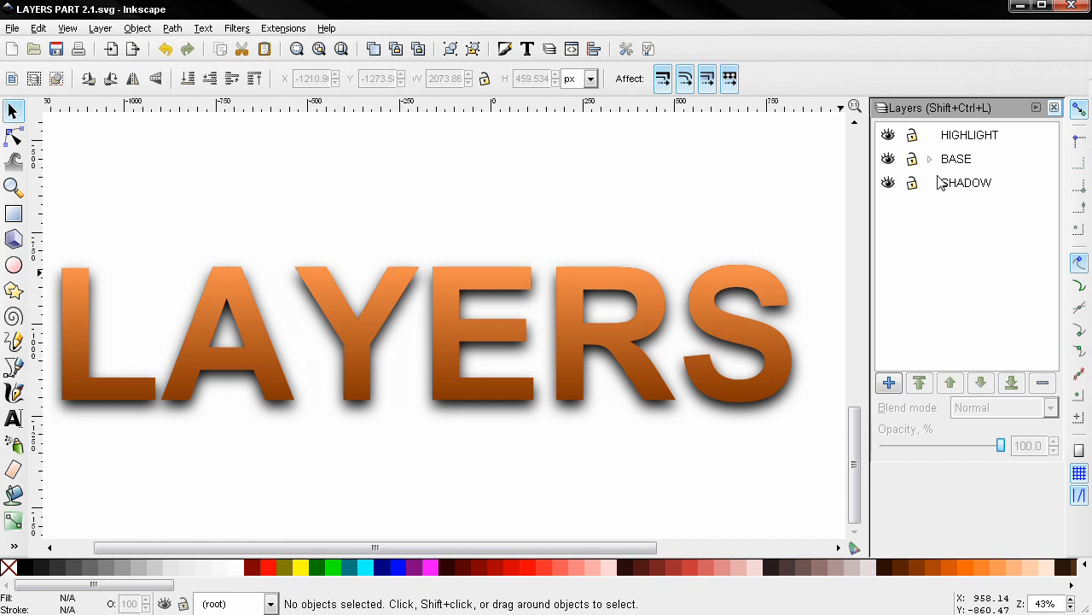
{"action": "left_click", "coordinate": [930, 161]}
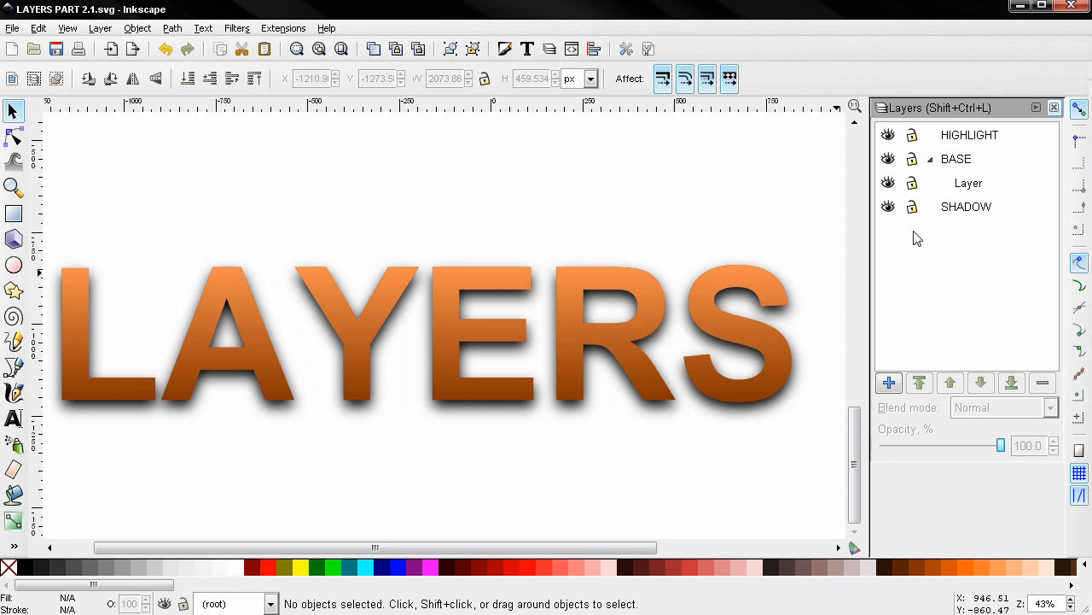
{"action": "left_click", "coordinate": [962, 164]}
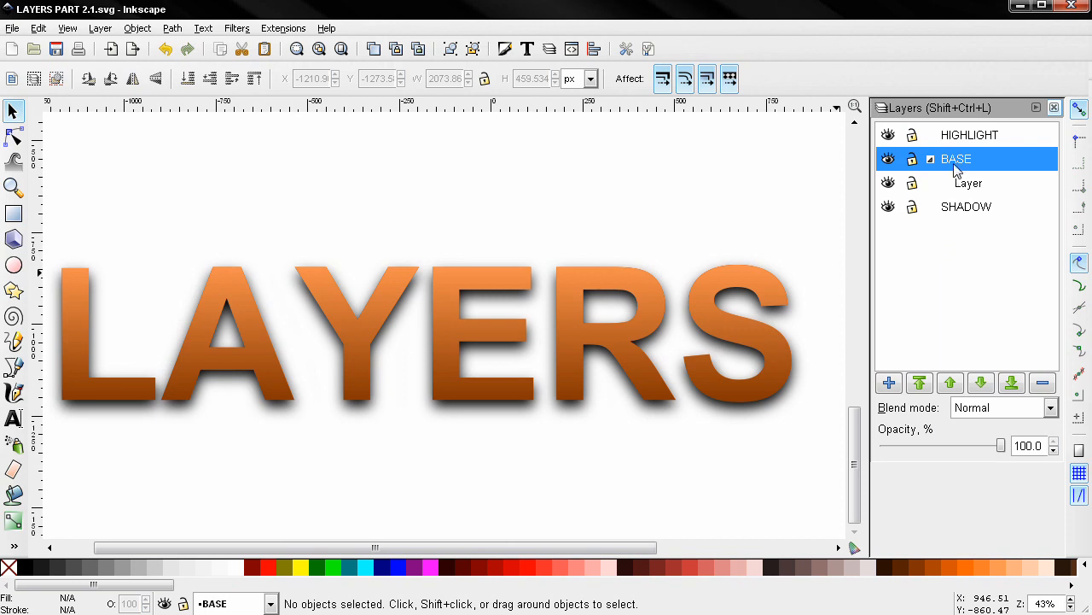
- Add a second sublayer with the default name under the BASE layer
{"action": "left_click", "coordinate": [889, 383]}
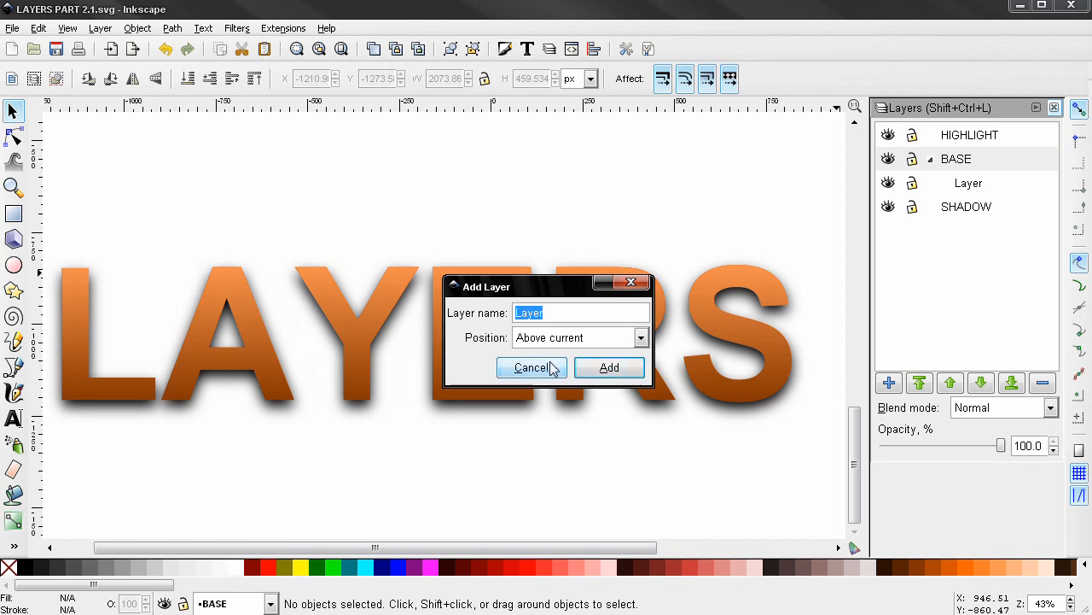
{"action": "left_click", "coordinate": [595, 339]}
{"action": "left_click", "coordinate": [587, 396]}
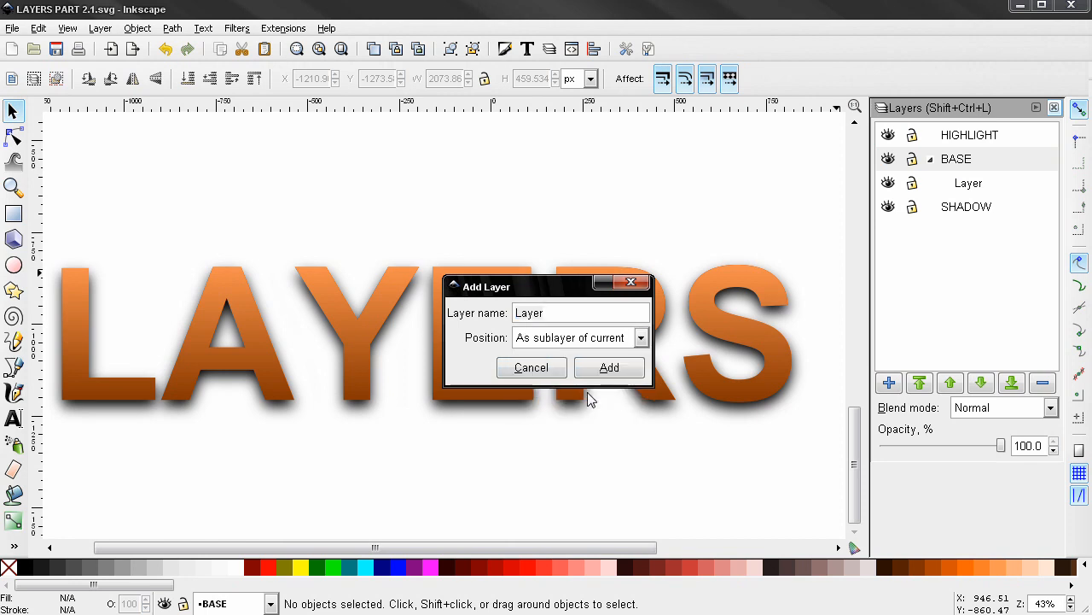
{"action": "left_click", "coordinate": [609, 369]}
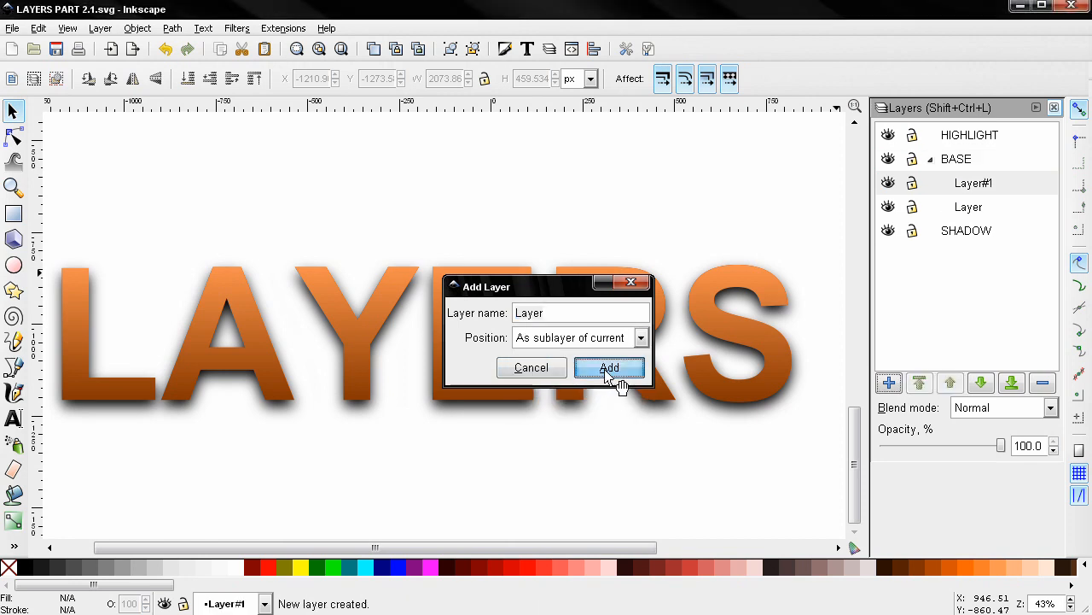
- Make BASE current again and add a third sublayer with the default name under it
{"action": "left_click", "coordinate": [954, 161]}
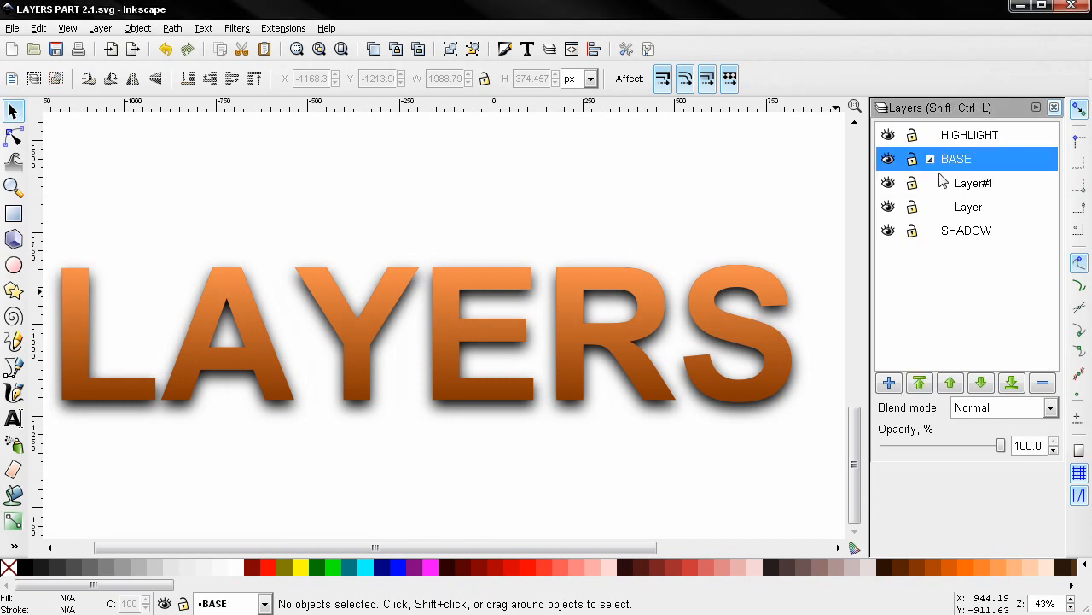
{"action": "left_click", "coordinate": [888, 382]}
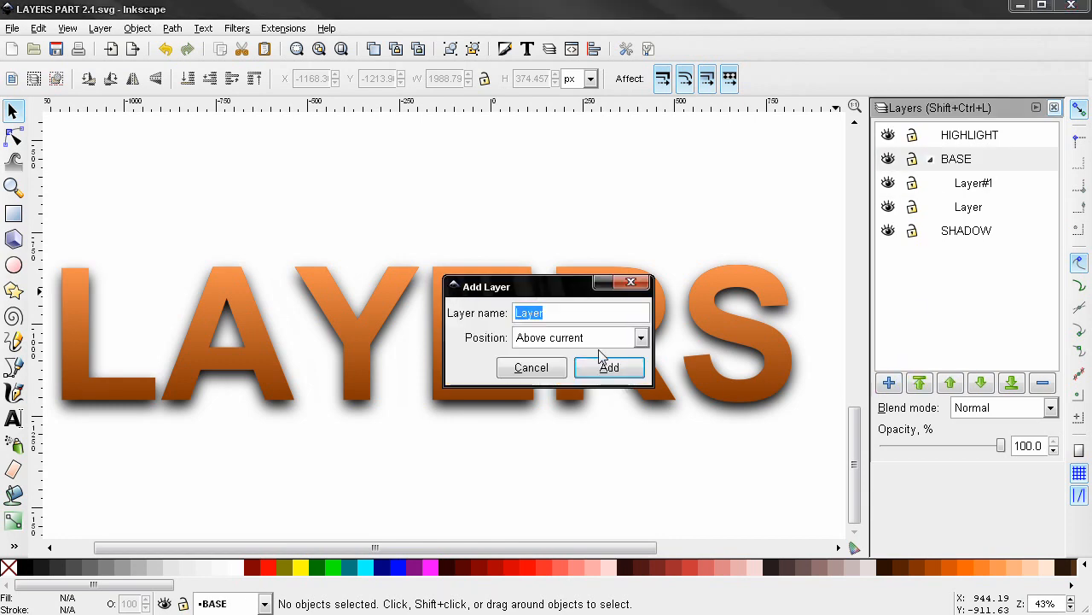
{"action": "left_click", "coordinate": [599, 338]}
{"action": "left_click", "coordinate": [586, 401]}
{"action": "left_click", "coordinate": [601, 371]}
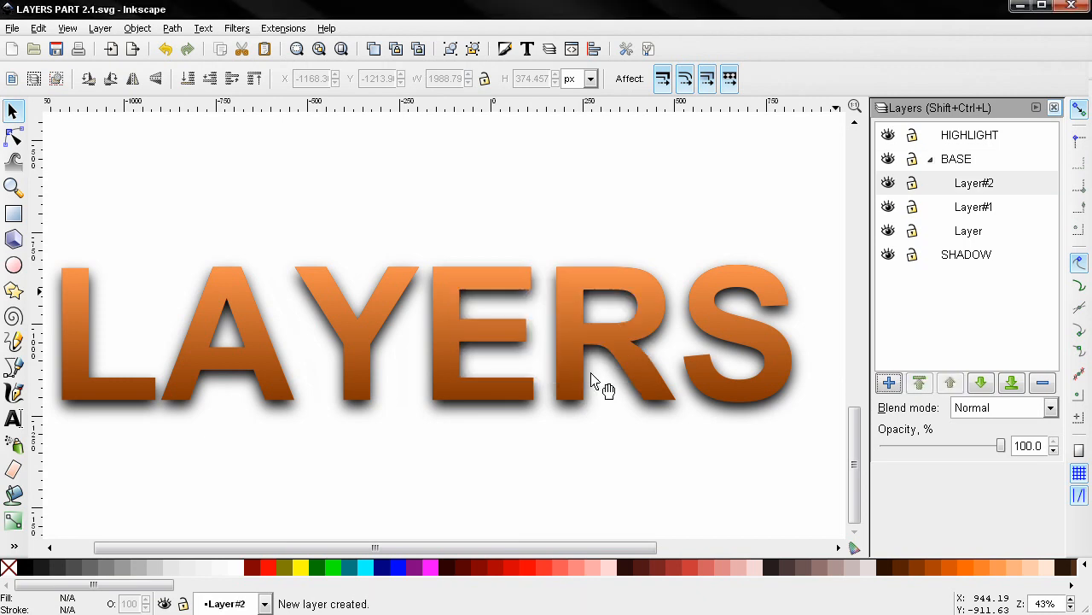
- Rename the first sublayer under BASE as HIGHLIGHT and the second one as BASE
{"action": "double_click", "coordinate": [990, 183]}
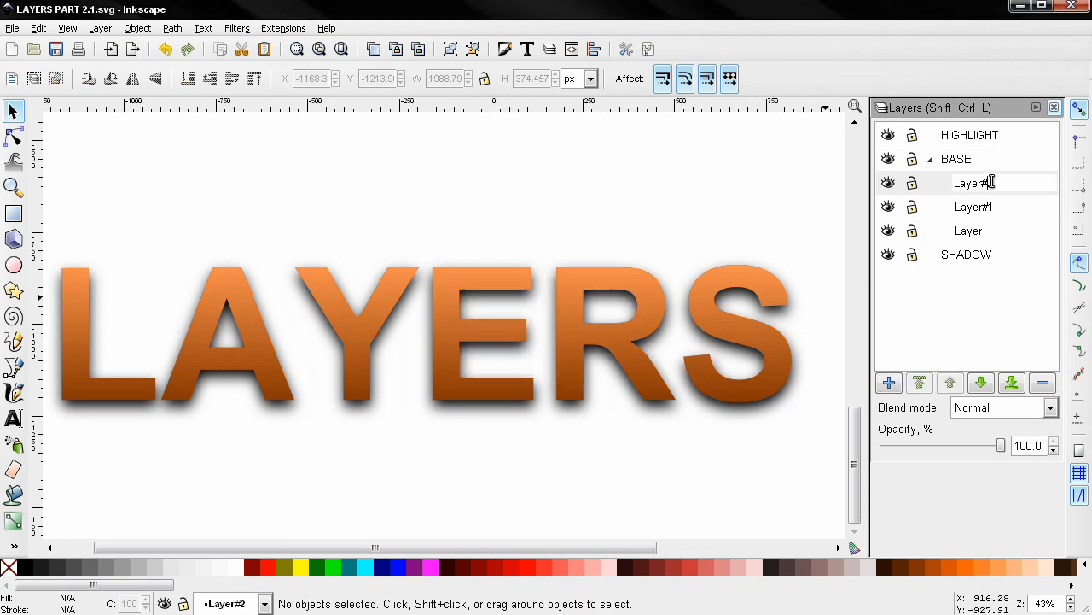
{"action": "type", "text": "HIGHLIGHT"}
{"action": "key", "text": "Return"}
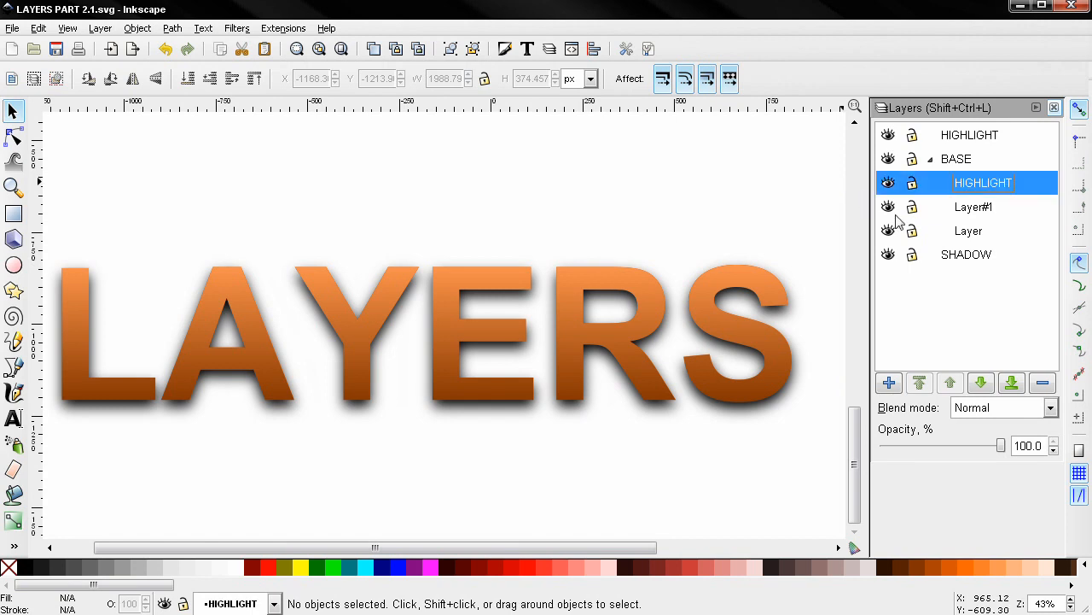
{"action": "left_click", "coordinate": [972, 213]}
{"action": "left_click", "coordinate": [983, 211]}
{"action": "type", "text": "BASE"}
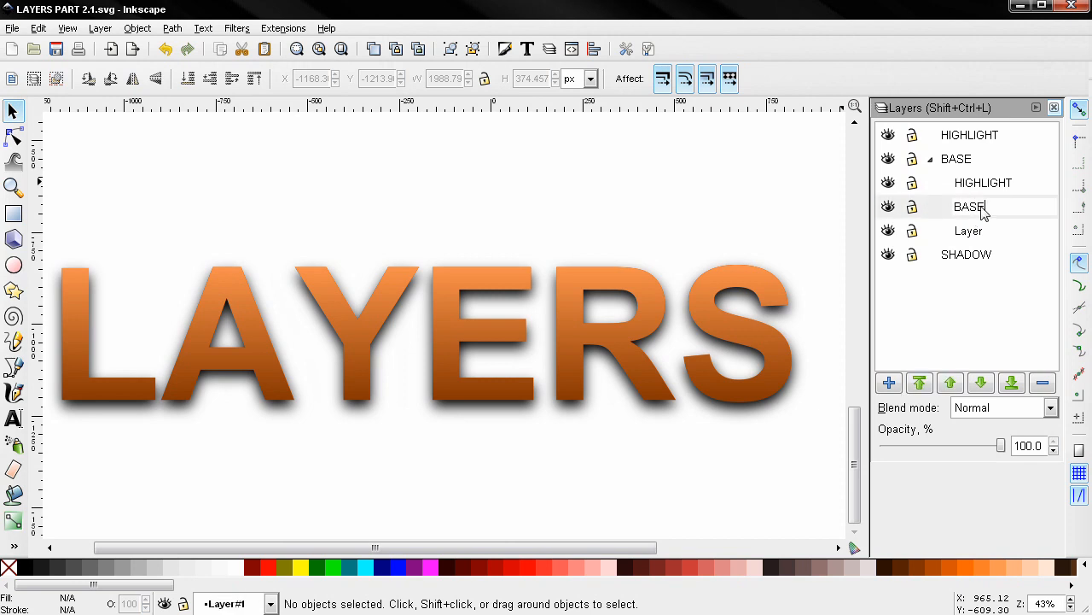
{"action": "key", "text": "Return"}
- Rename the last sublayer under the parent BASE layer as SHADOW
{"action": "left_click", "coordinate": [979, 234]}
{"action": "left_click", "coordinate": [979, 234]}
{"action": "left_click_drag", "start_coordinate": [992, 232], "coordinate": [942, 258]}
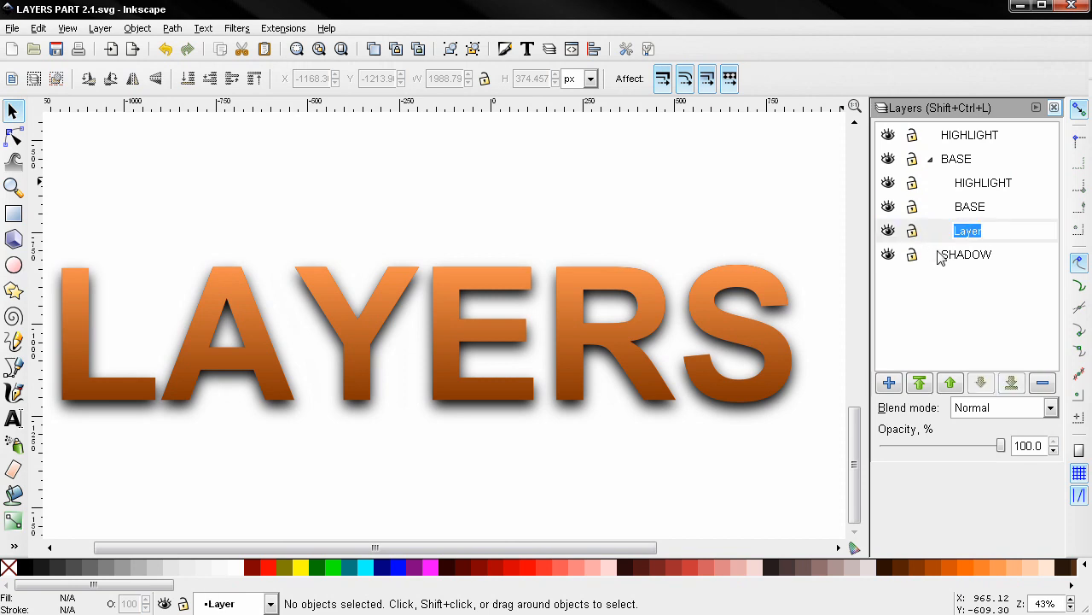
{"action": "type", "text": "SHADOW"}
{"action": "key", "text": "Return"}
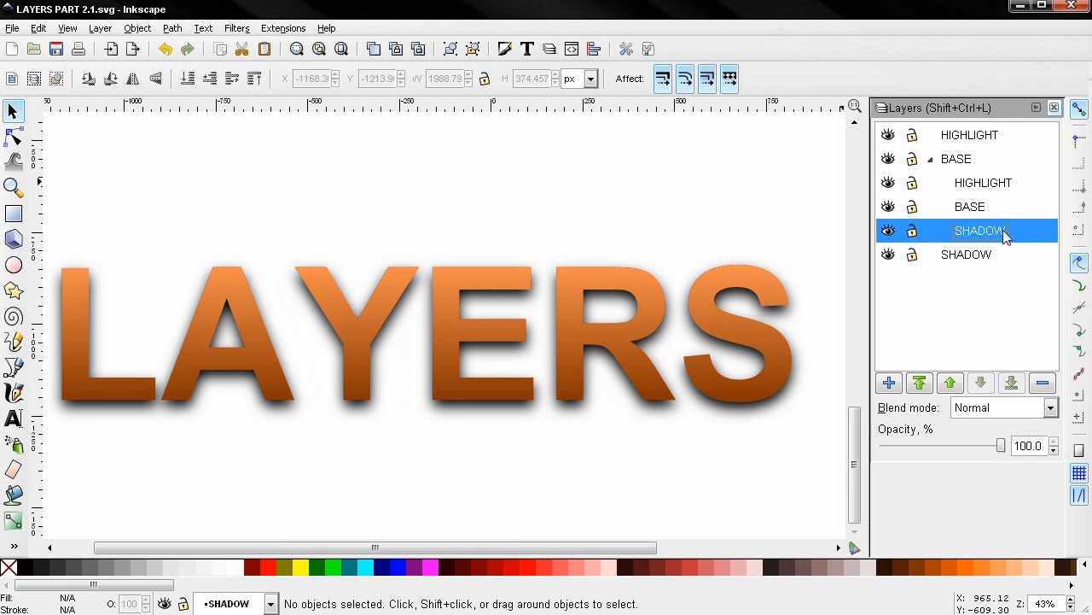
- Rename the parent BASE layer, which holds the three sublayers, as TEXT
{"action": "left_click", "coordinate": [965, 158]}
{"action": "left_click", "coordinate": [965, 159]}
{"action": "left_click_drag", "start_coordinate": [990, 159], "coordinate": [898, 165]}
{"action": "type", "text": "TEXT"}
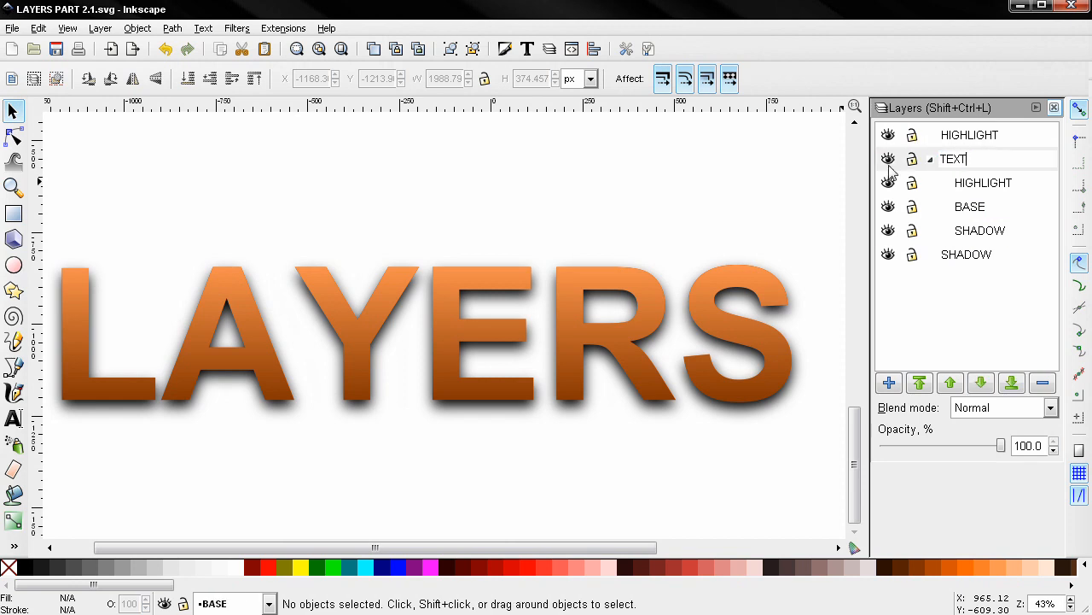
{"action": "key", "text": "Return"}
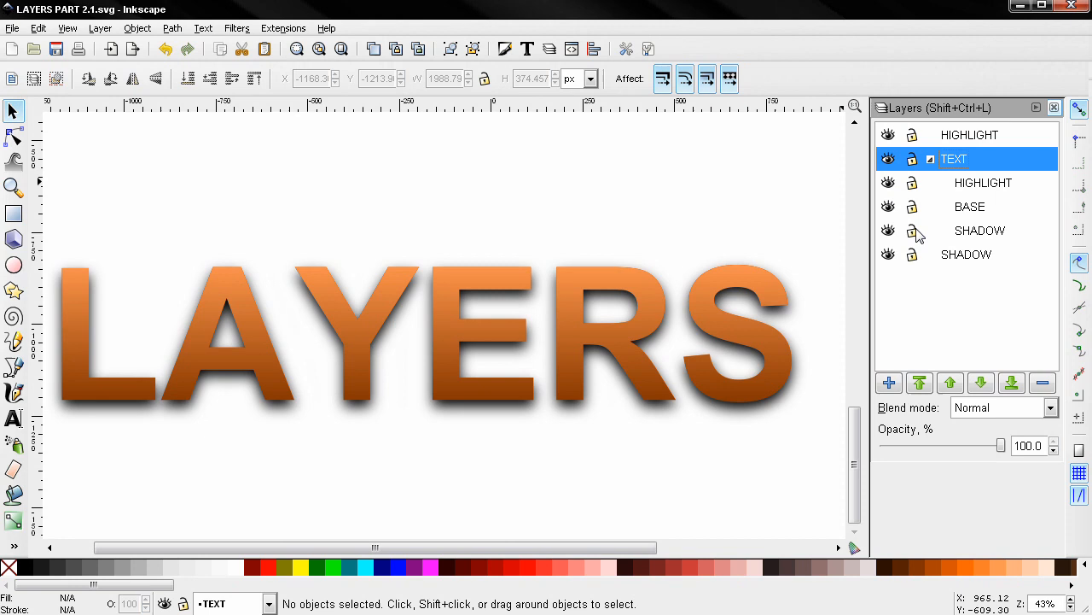
- Hide all layers except the top-level SHADOW layer, and move its blurred text up into the SHADOW sublayer of TEXT
{"action": "left_click", "coordinate": [954, 257]}
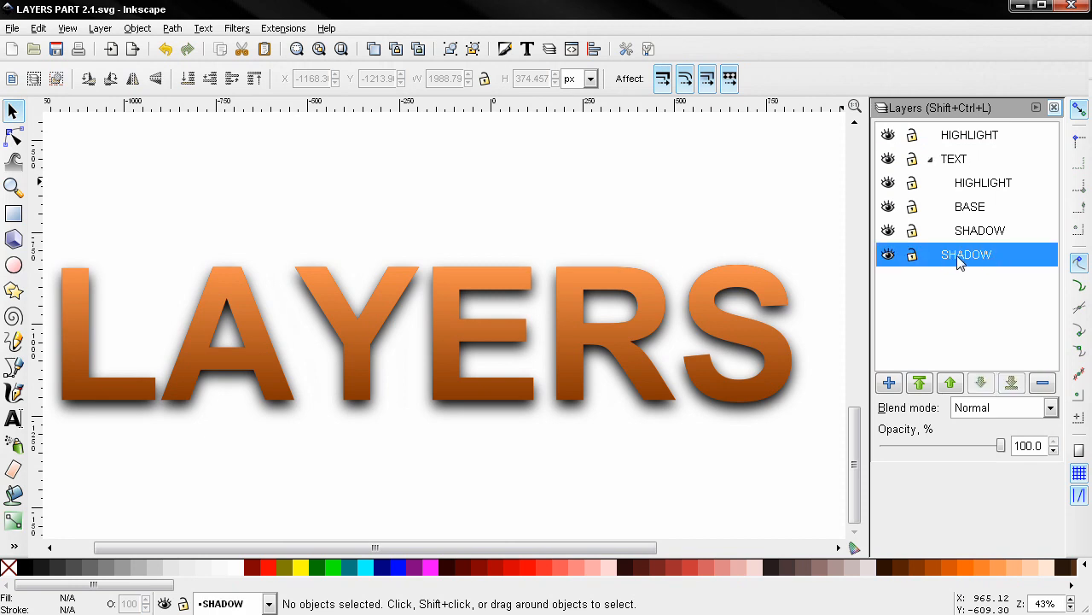
{"action": "right_click", "coordinate": [970, 262]}
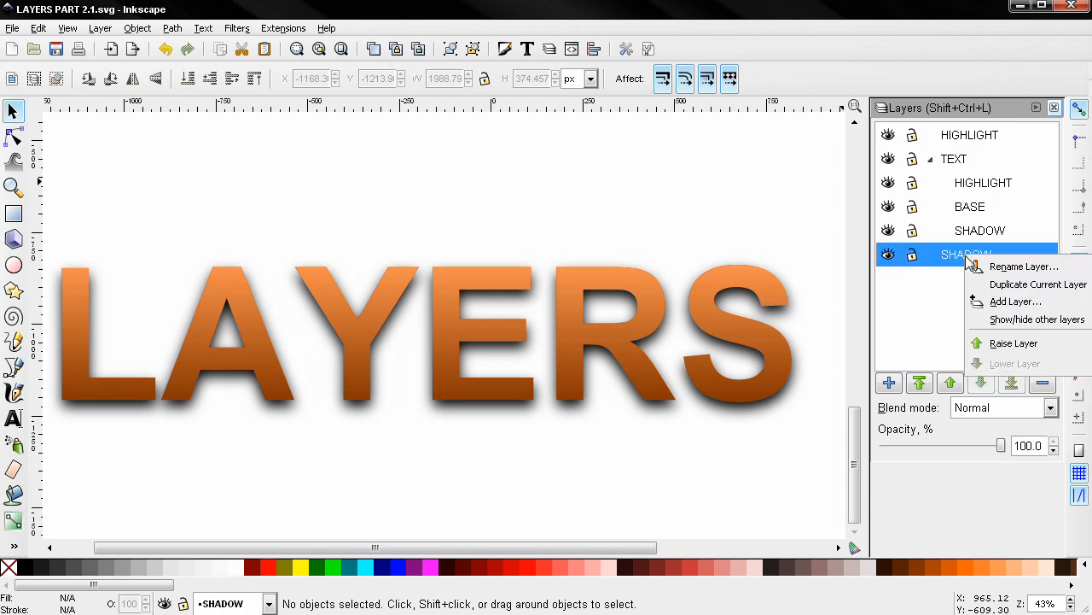
{"action": "left_click", "coordinate": [988, 321]}
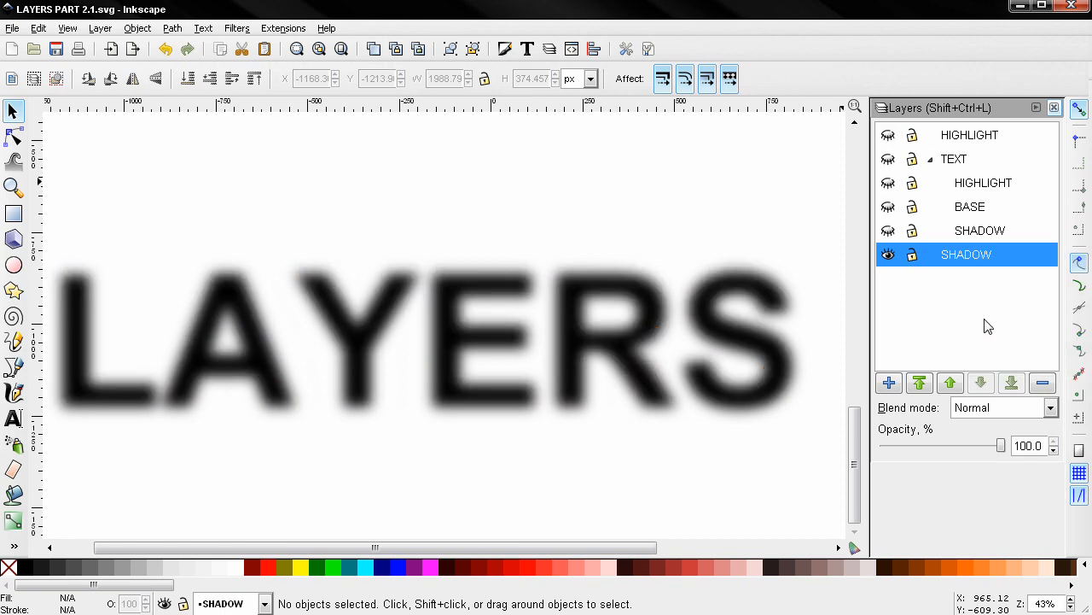
{"action": "left_click", "coordinate": [670, 316]}
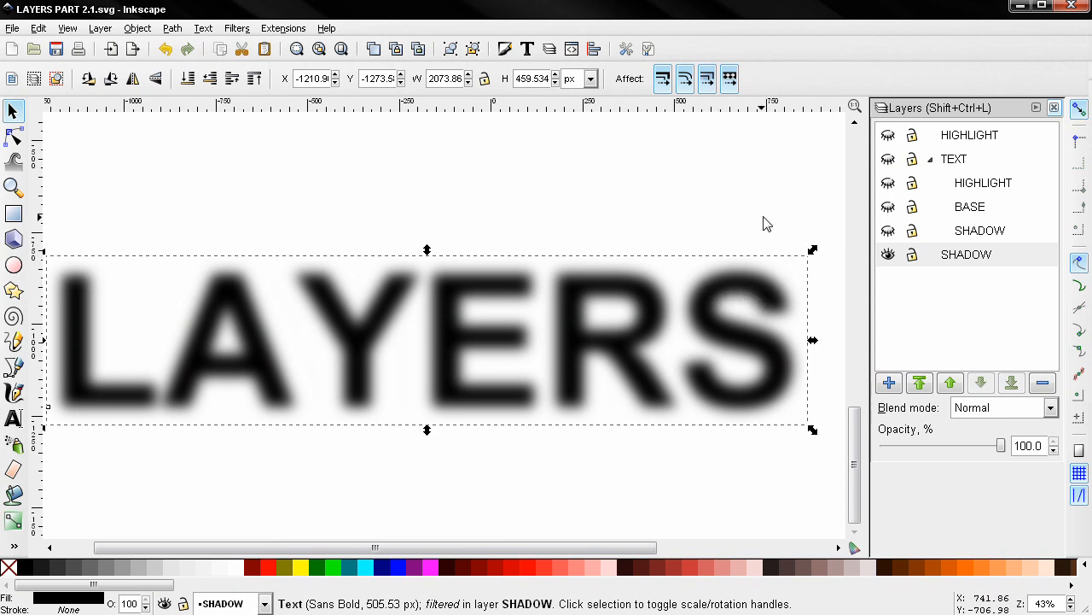
{"action": "key", "text": "shift"}
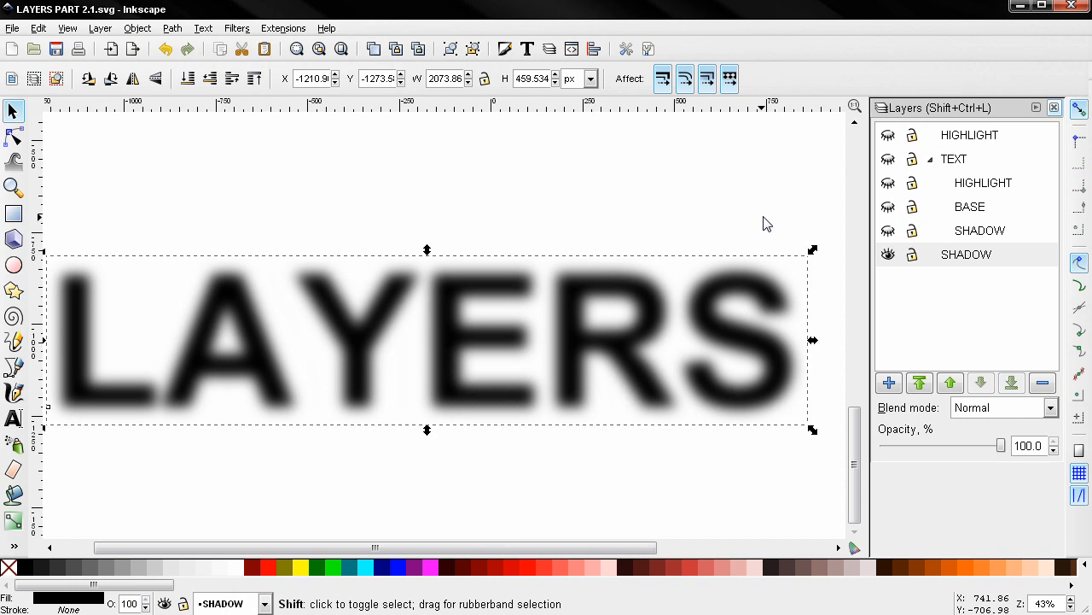
{"action": "key", "text": "shift+Page_Up"}
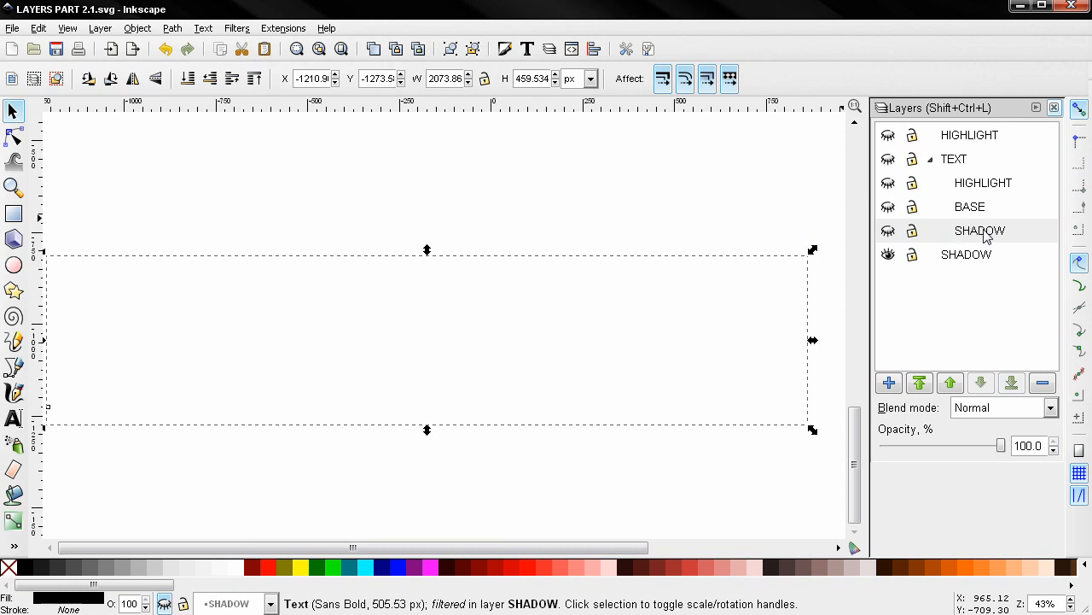
- Show only the top-level HIGHLIGHT layer, and move its gradient text down into the HIGHLIGHT sublayer of TEXT
{"action": "right_click", "coordinate": [970, 142]}
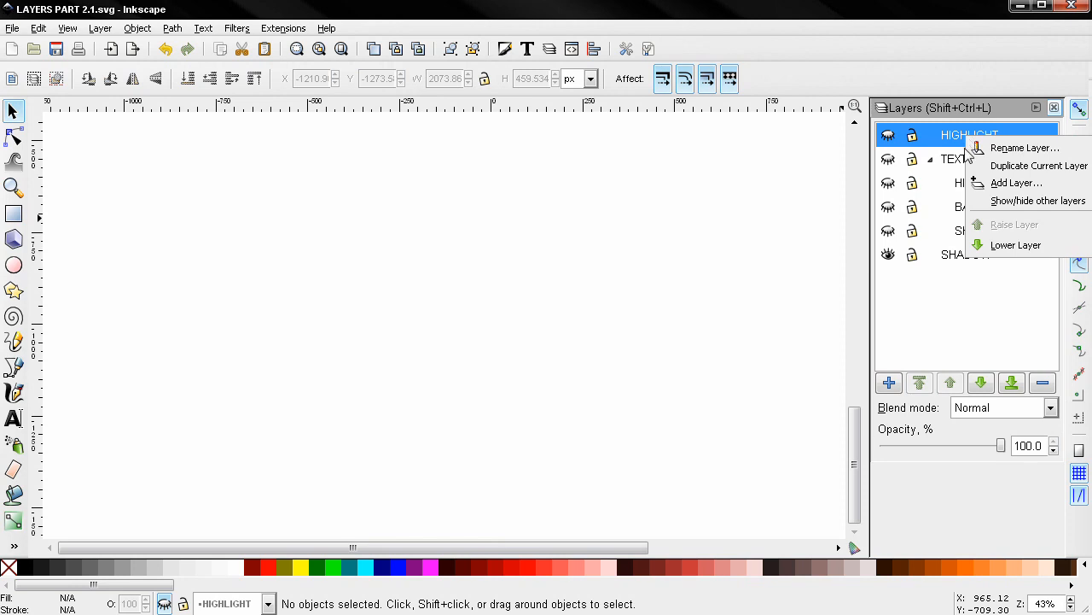
{"action": "left_click", "coordinate": [994, 205]}
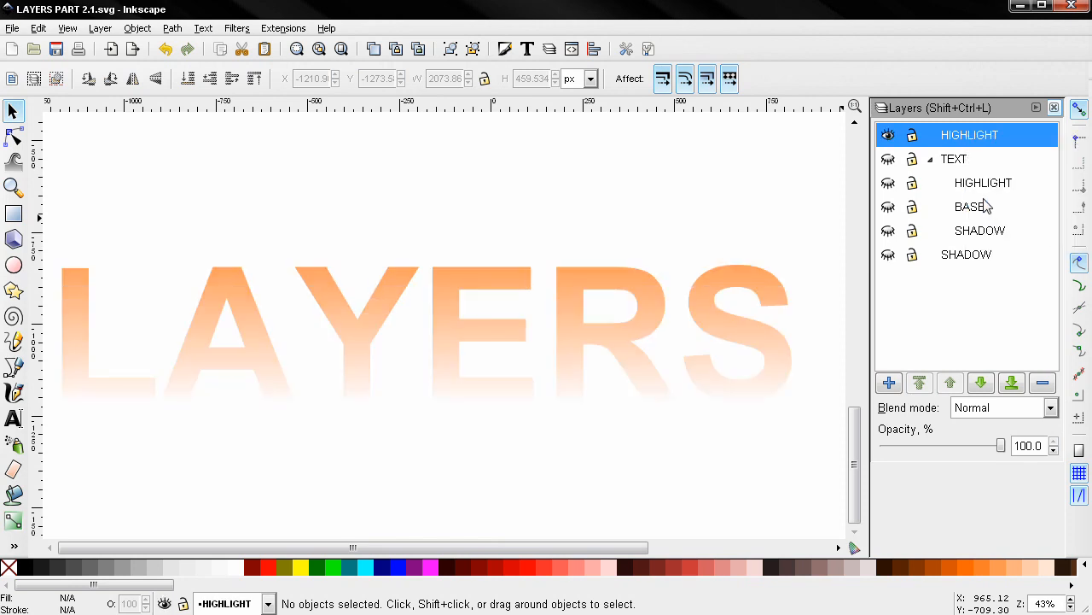
{"action": "left_click", "coordinate": [649, 288]}
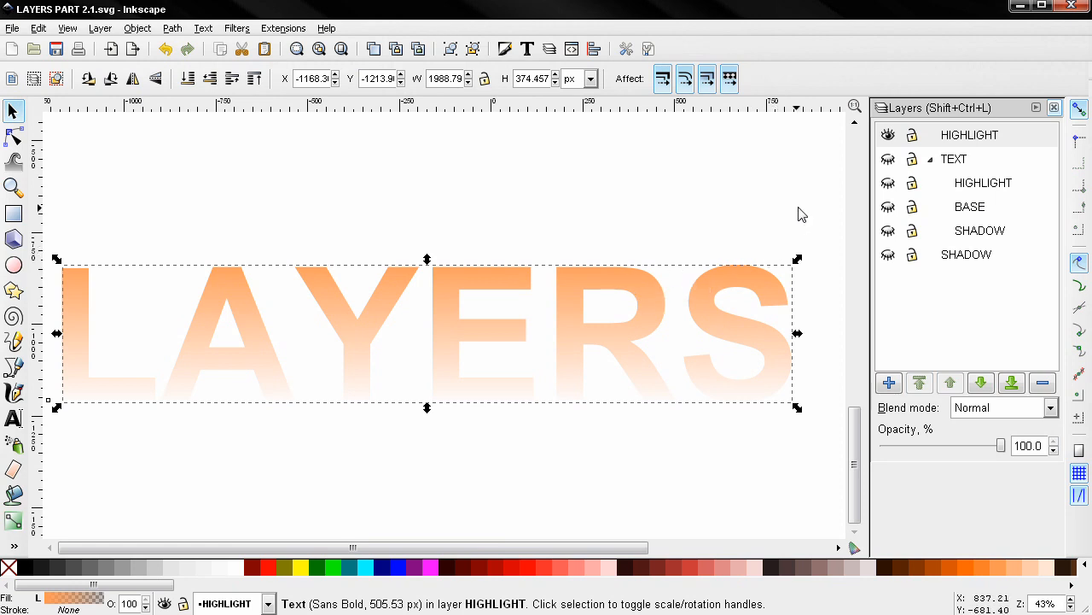
{"action": "key", "text": "shift"}
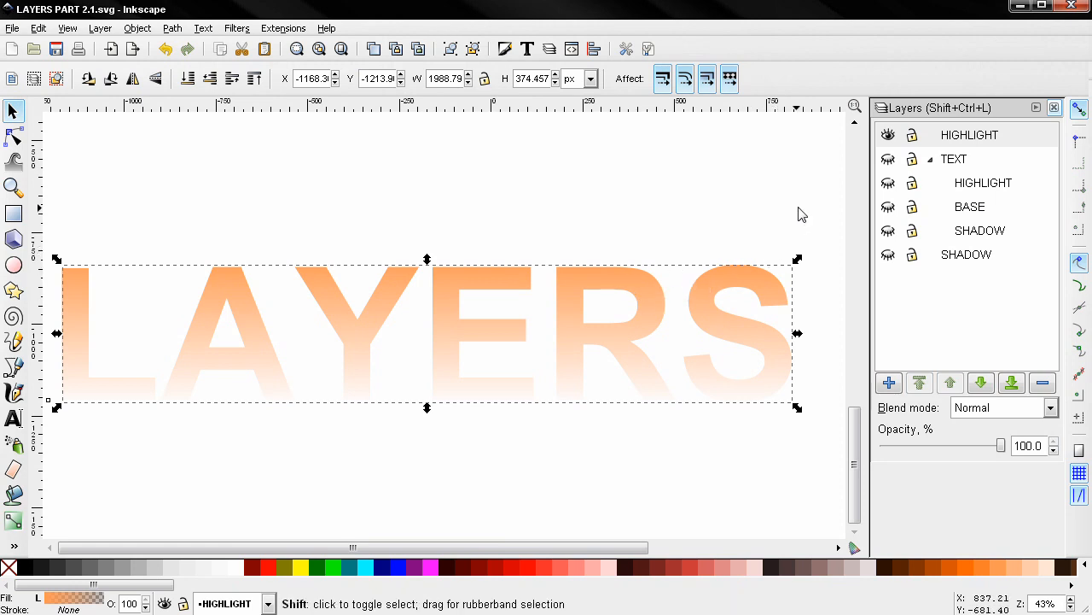
{"action": "key", "text": "shift+Page_Down"}
{"action": "key", "text": "shift+Page_Down"}
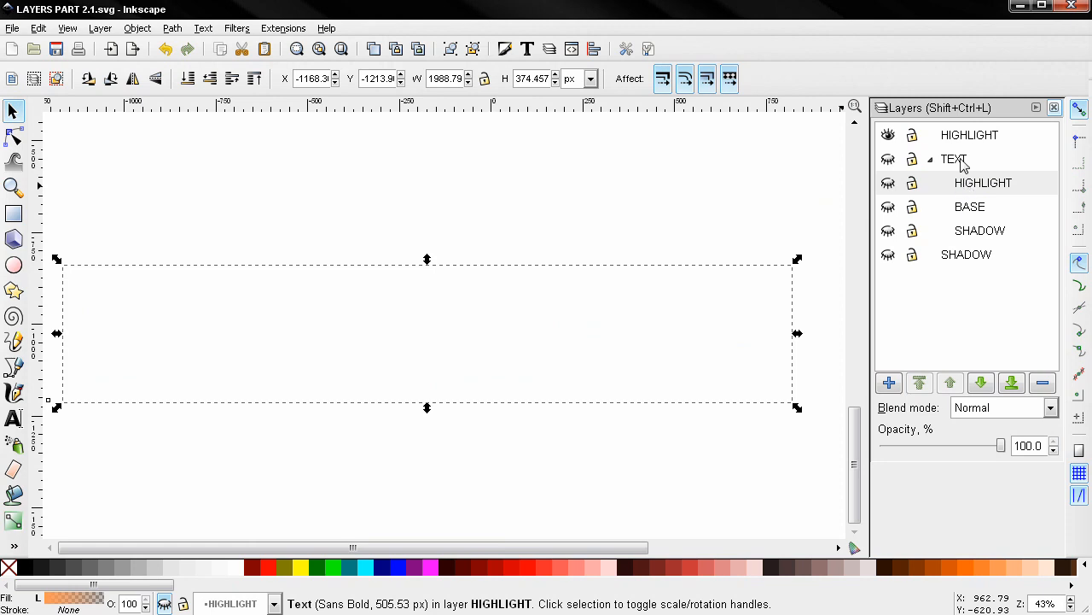
- Show only the TEXT layer, and move its brown text into the BASE sublayer
{"action": "right_click", "coordinate": [962, 163]}
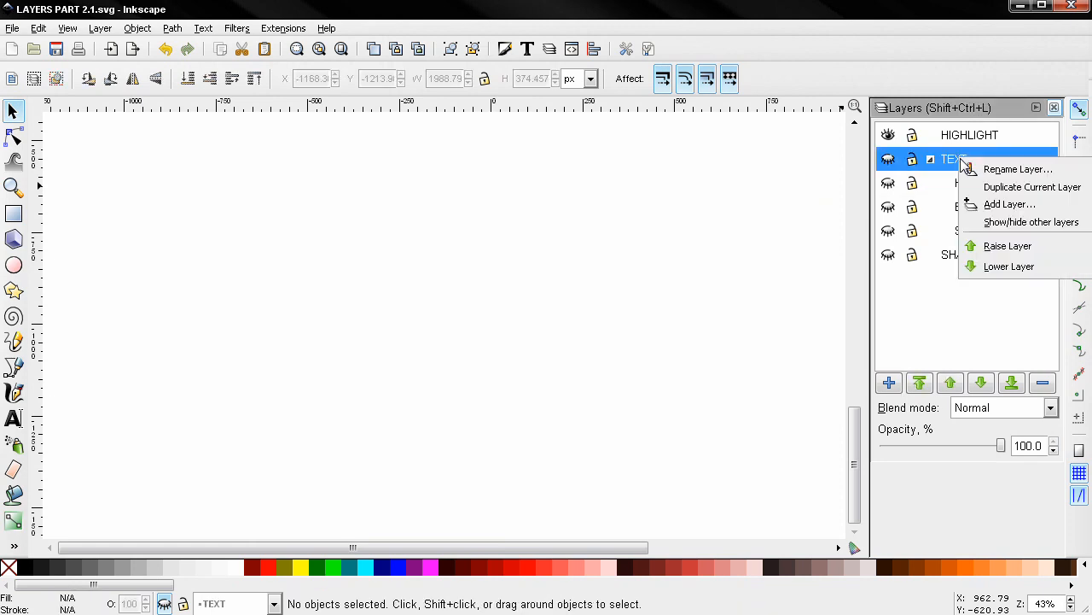
{"action": "left_click", "coordinate": [979, 223]}
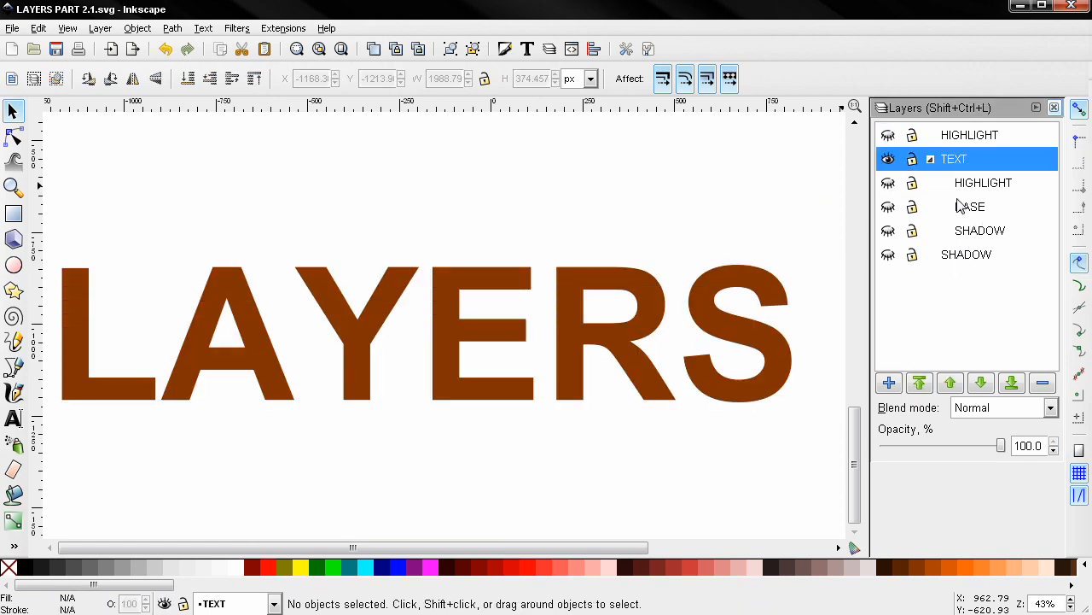
{"action": "left_click", "coordinate": [647, 277]}
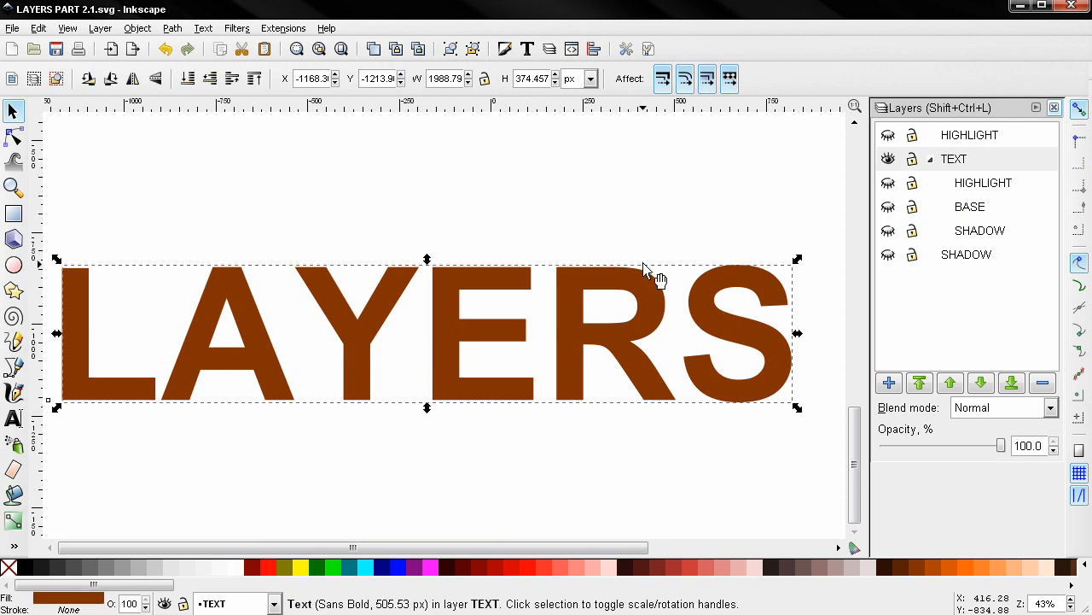
{"action": "key", "text": "shift+Page_Up"}
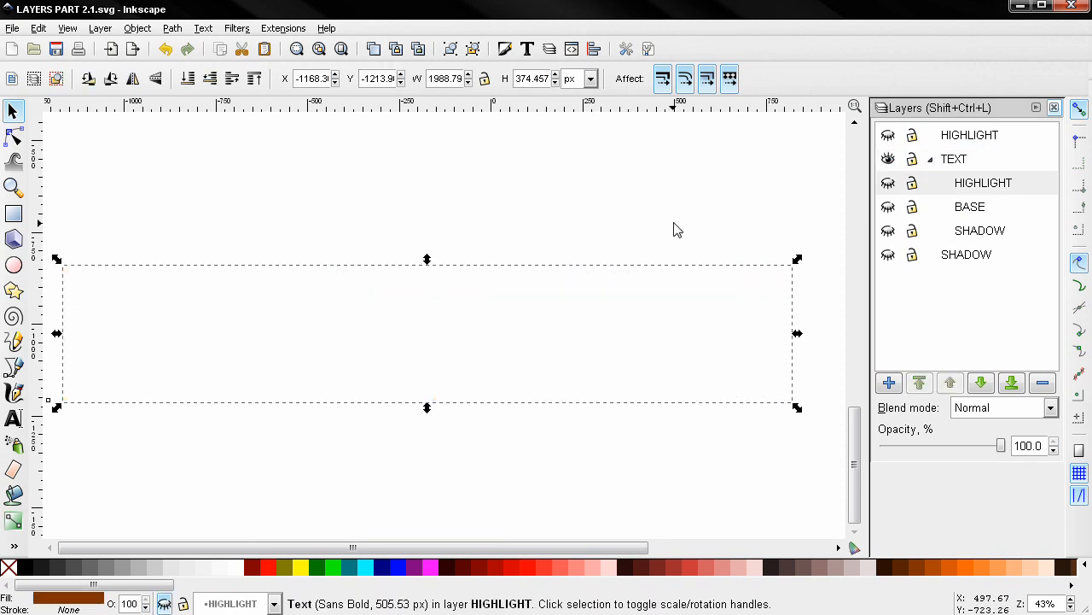
{"action": "key", "text": "shift+Page_Down"}
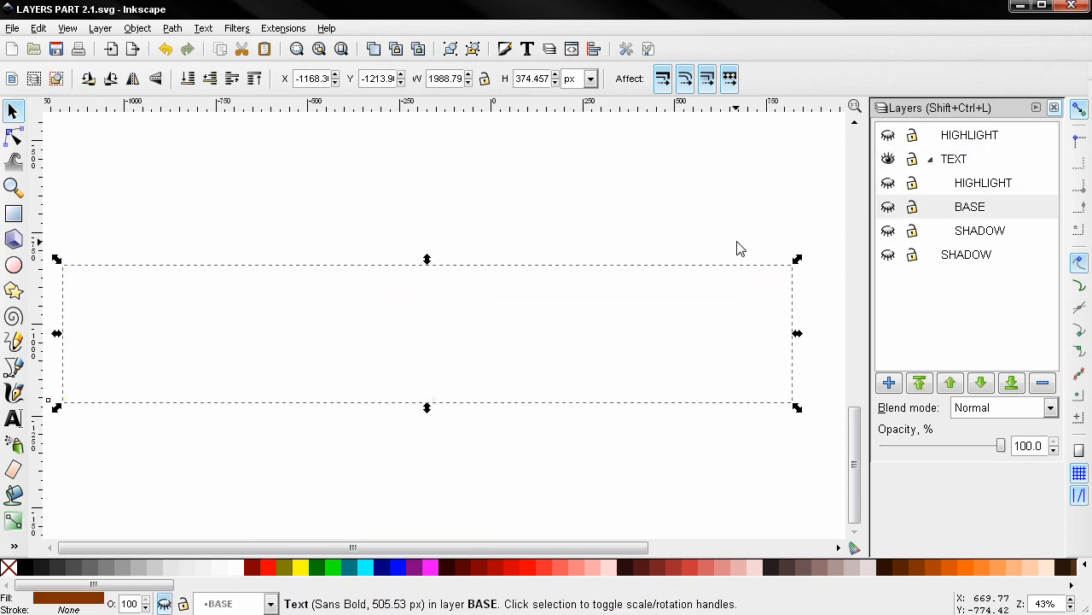
- Delete the top-level HIGHLIGHT and SHADOW layers, keeping the TEXT layer and its sublayers
{"action": "left_click", "coordinate": [950, 143]}
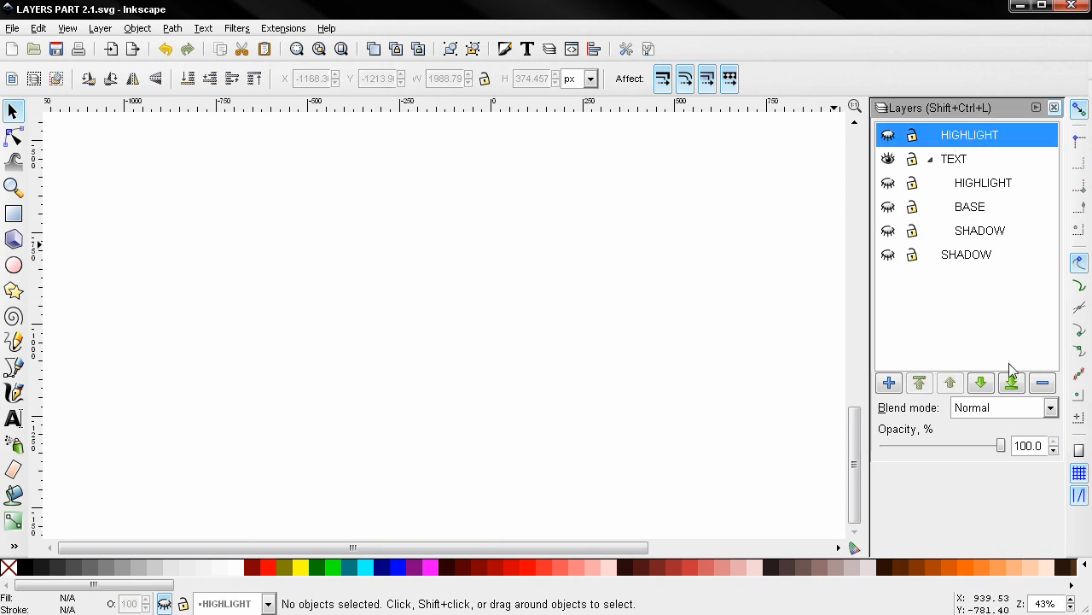
{"action": "left_click", "coordinate": [1043, 385]}
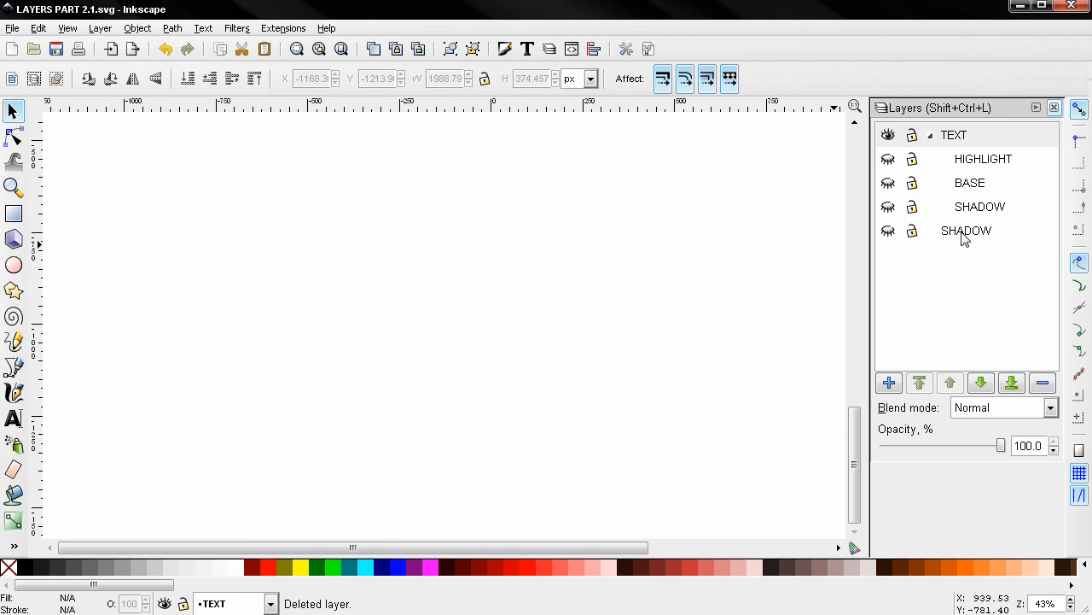
{"action": "left_click", "coordinate": [959, 236]}
{"action": "left_click", "coordinate": [1043, 384]}
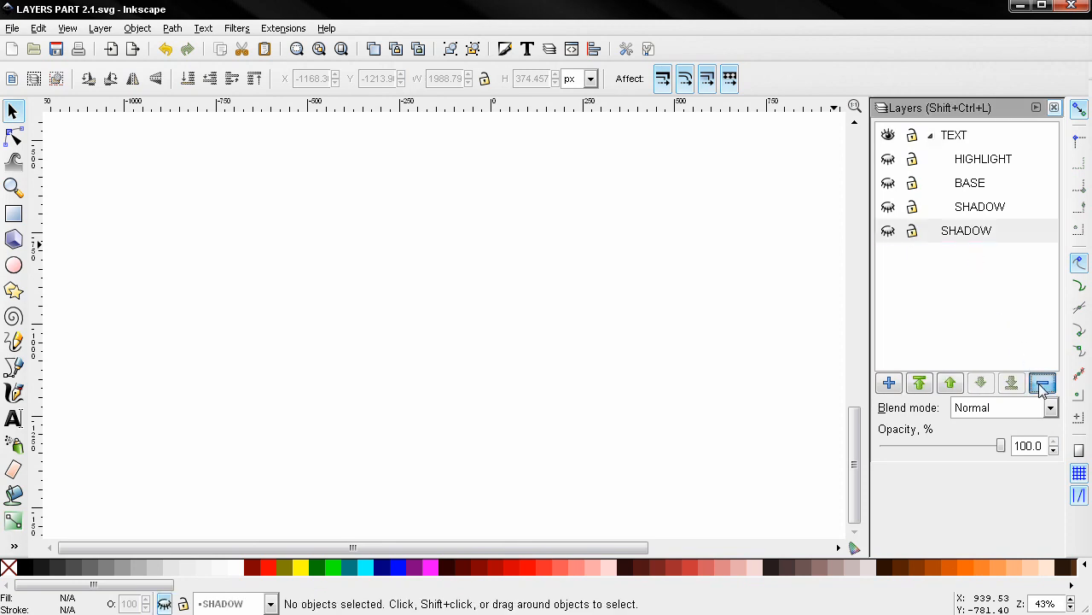
- Make the SHADOW, BASE and HIGHLIGHT sublayers of TEXT visible
{"action": "left_click", "coordinate": [888, 206]}
{"action": "left_click", "coordinate": [888, 183]}
{"action": "left_click", "coordinate": [887, 159]}
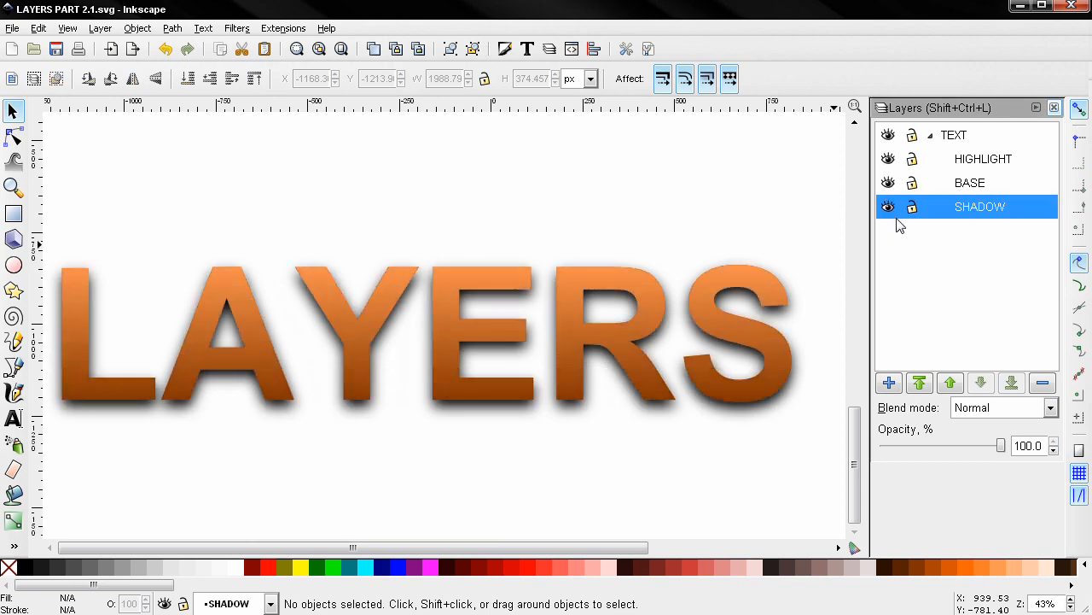
- Hide and show the HIGHLIGHT, BASE and SHADOW sublayers one at a time to check their contents
{"action": "left_click", "coordinate": [889, 160]}
{"action": "left_click", "coordinate": [888, 160]}
{"action": "left_click", "coordinate": [888, 183]}
{"action": "left_click", "coordinate": [888, 183]}
{"action": "left_click", "coordinate": [888, 207]}
{"action": "left_click", "coordinate": [888, 207]}
- Collapse the TEXT layer's sublayer list and hide the whole TEXT layer
{"action": "left_click", "coordinate": [931, 137]}
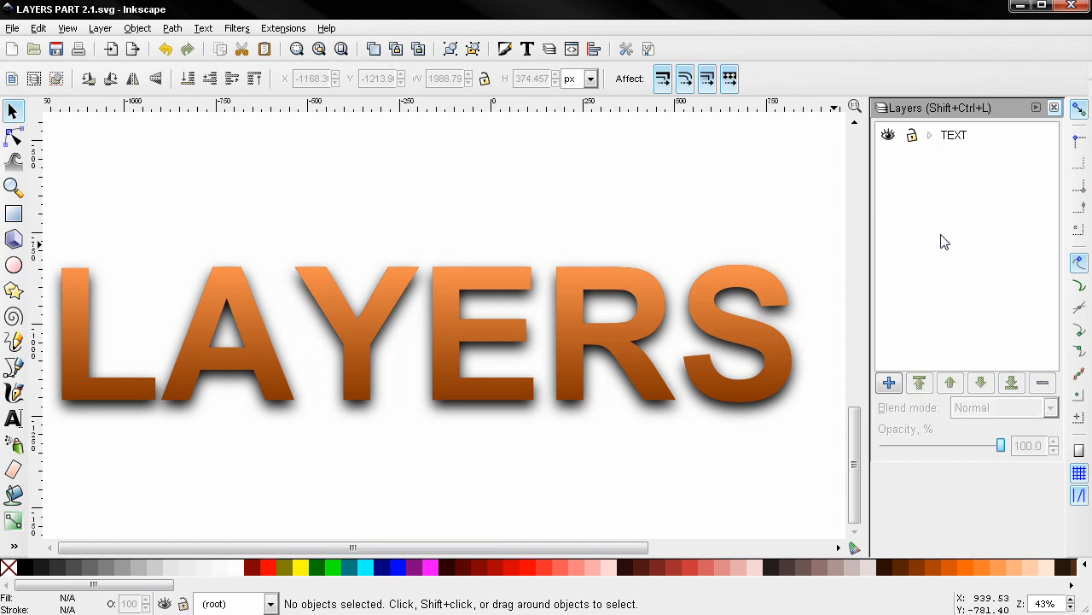
{"action": "left_click", "coordinate": [887, 138]}
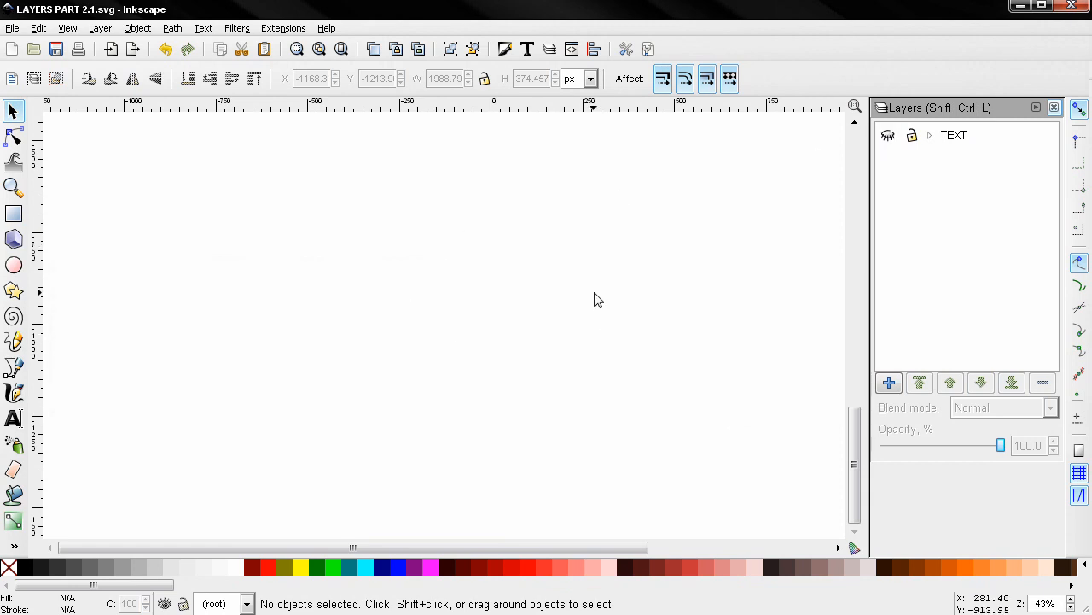
- Make the whole TEXT layer visible again and expand its list of sublayers
{"action": "left_click", "coordinate": [888, 137]}
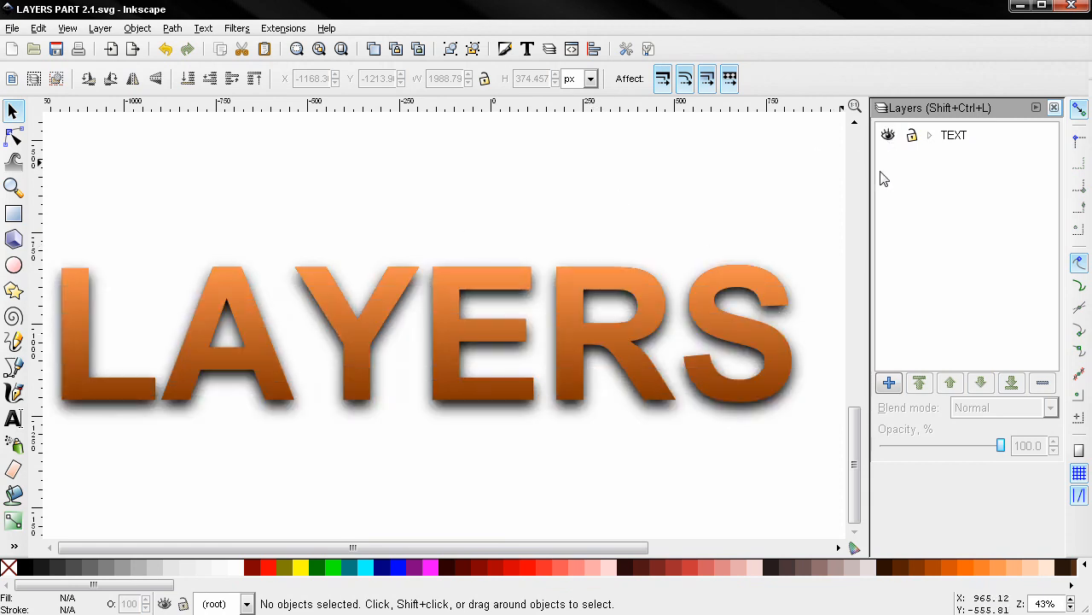
{"action": "left_click", "coordinate": [931, 136]}
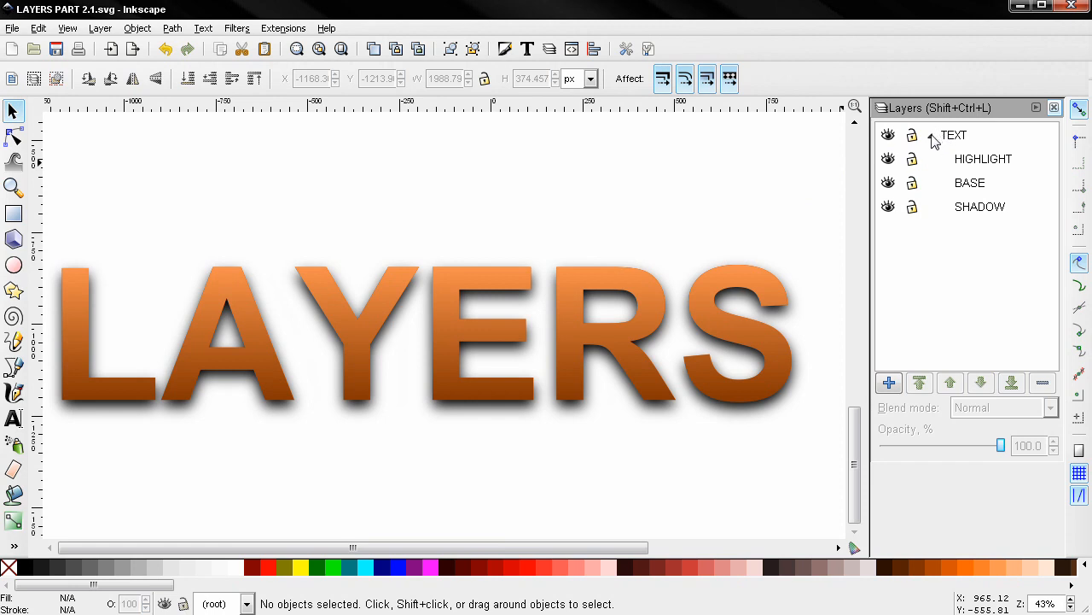
- Add a new layer with the default name as a sublayer of the BASE layer
{"action": "left_click", "coordinate": [969, 184]}
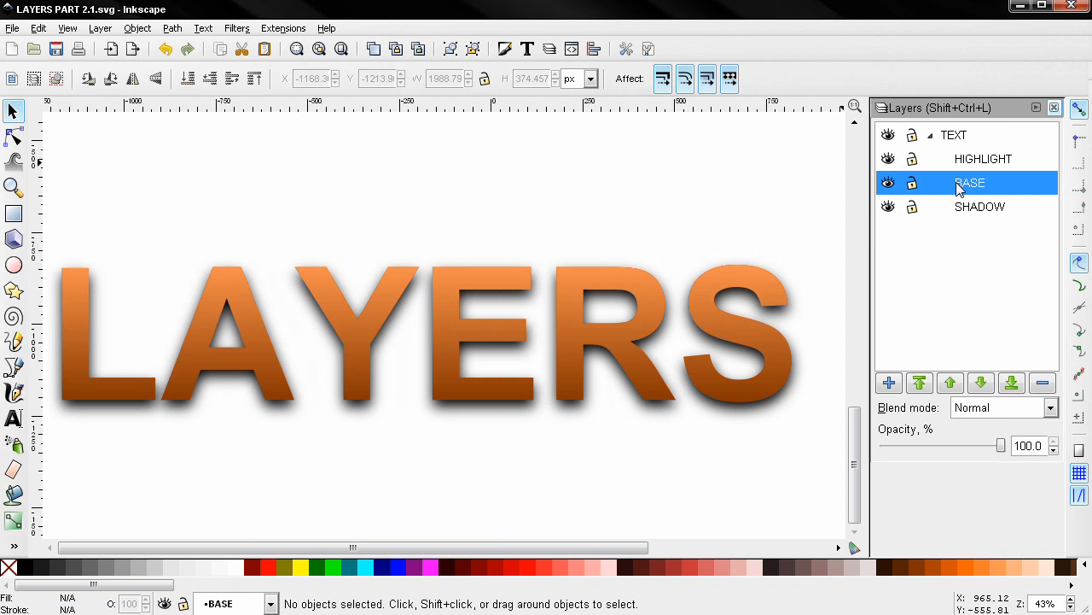
{"action": "right_click", "coordinate": [963, 188]}
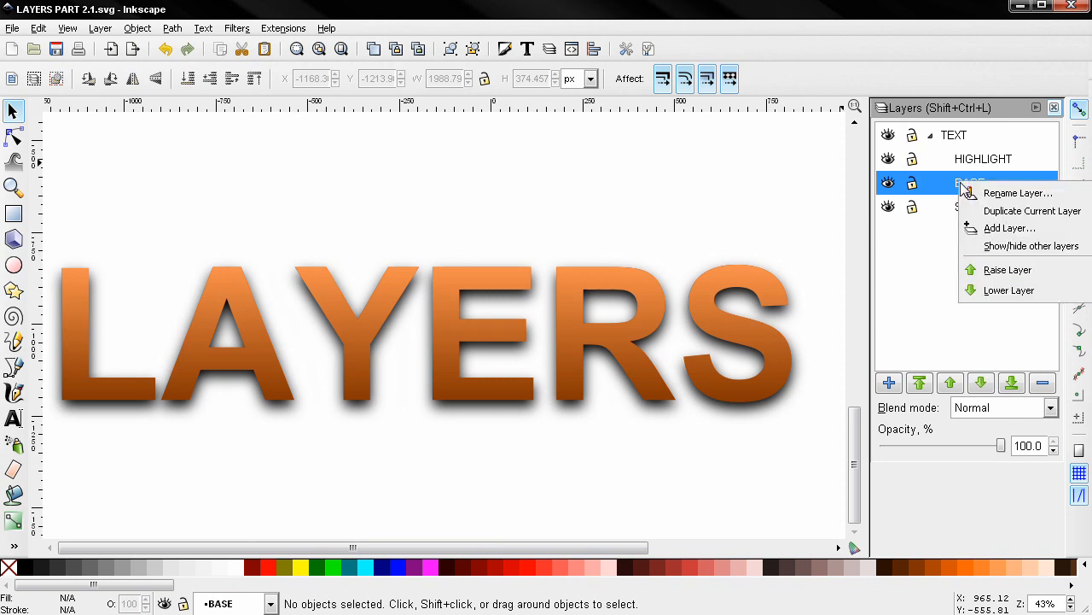
{"action": "left_click", "coordinate": [977, 227]}
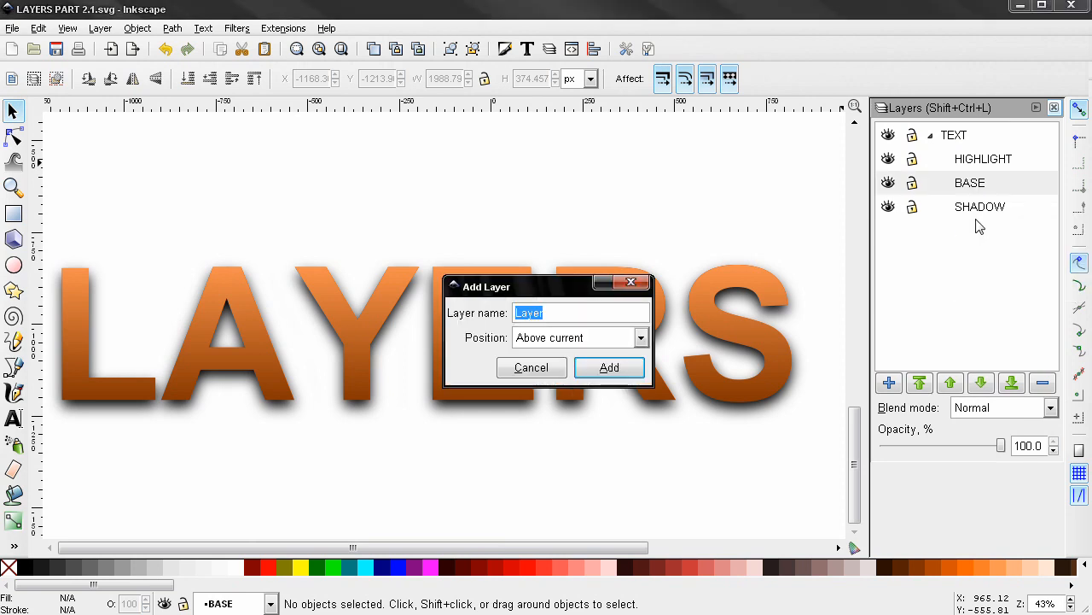
{"action": "left_click", "coordinate": [640, 337]}
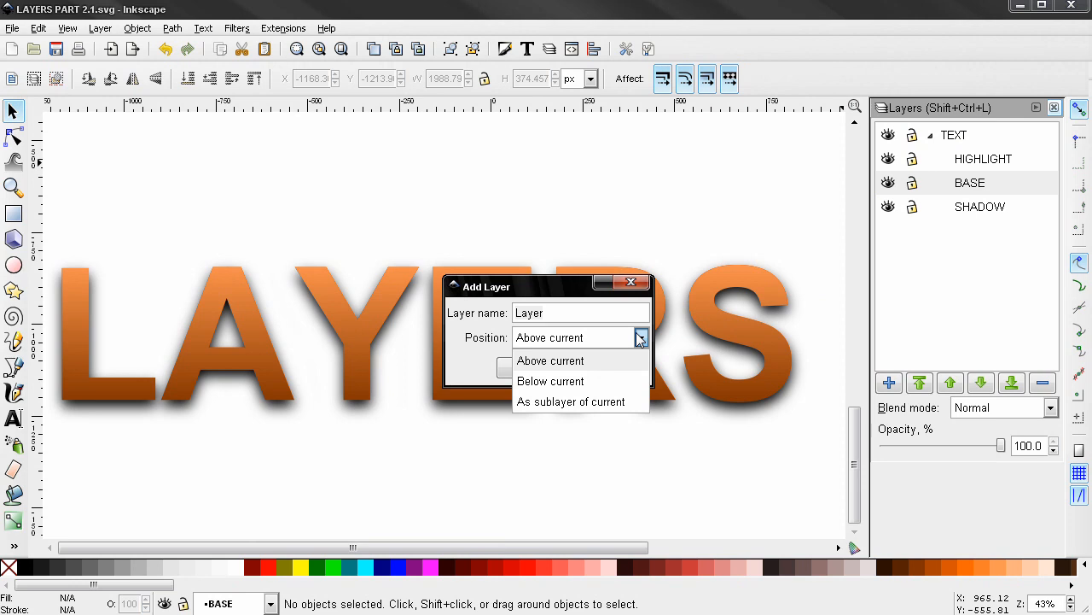
{"action": "left_click", "coordinate": [579, 401]}
{"action": "left_click", "coordinate": [607, 377]}
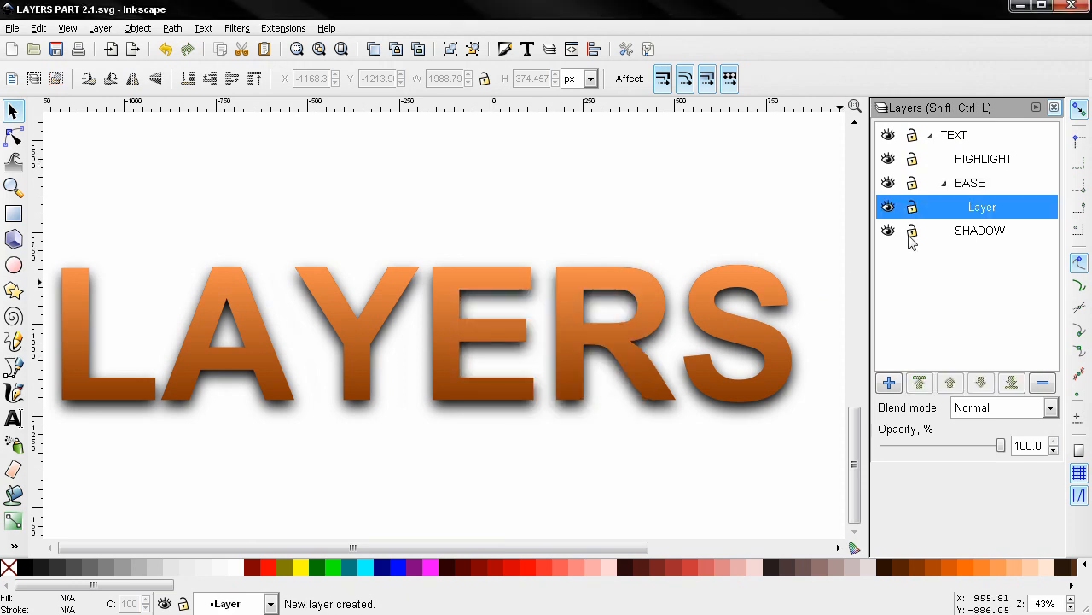
- Nest another default-named layer as a sublayer of the new layer inside BASE
{"action": "right_click", "coordinate": [986, 213]}
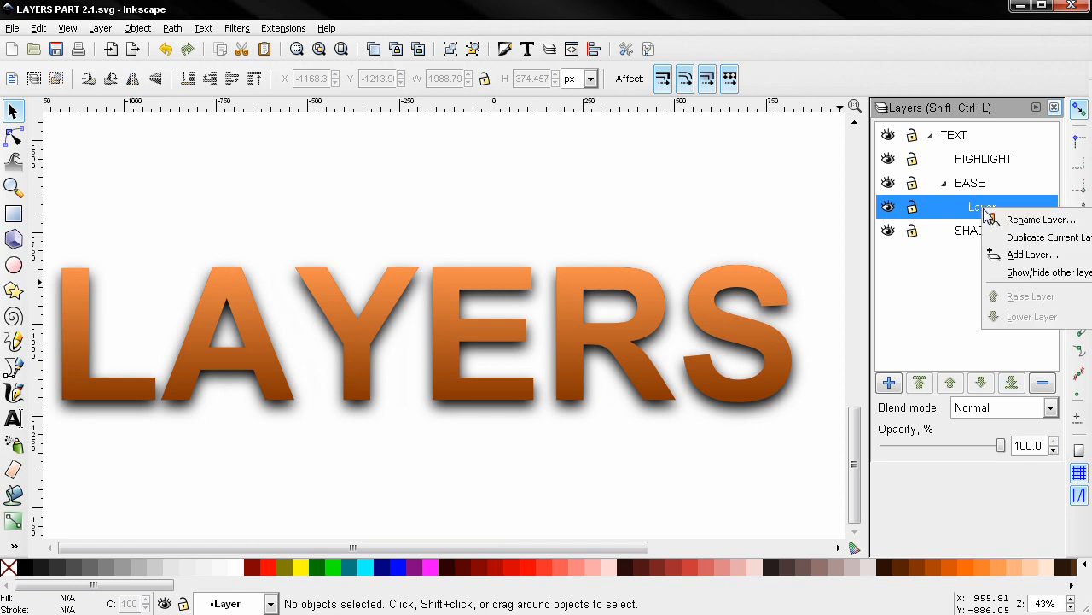
{"action": "left_click", "coordinate": [992, 254]}
{"action": "left_click", "coordinate": [631, 337]}
{"action": "left_click", "coordinate": [597, 403]}
{"action": "left_click", "coordinate": [609, 367]}
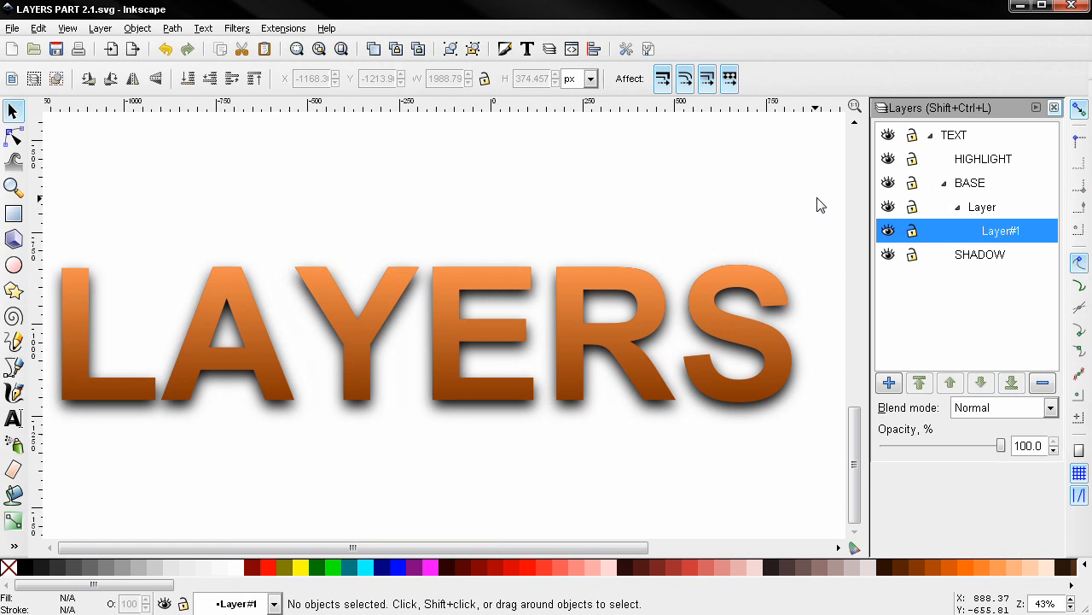
- Undo both sublayer additions under BASE
{"action": "key", "text": "ctrl+z"}
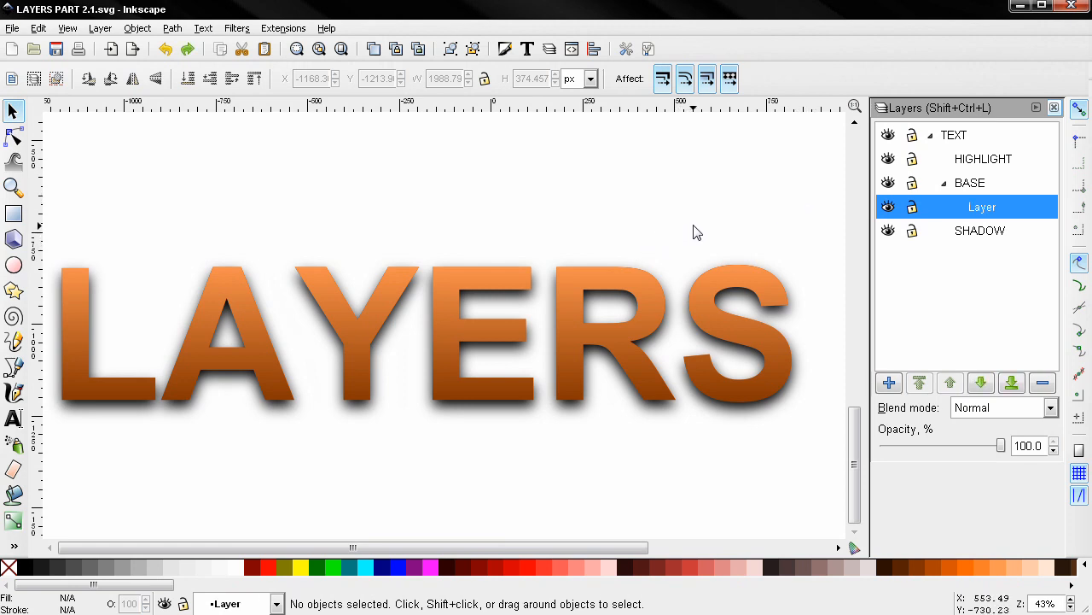
{"action": "key", "text": "ctrl+z"}
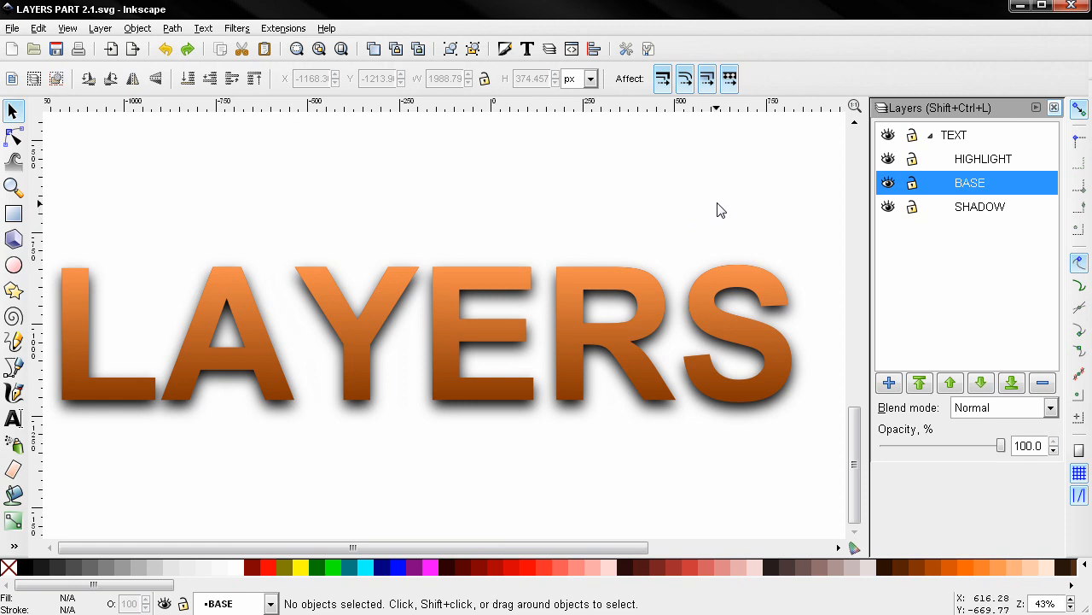
{"action": "left_click", "coordinate": [716, 210]}
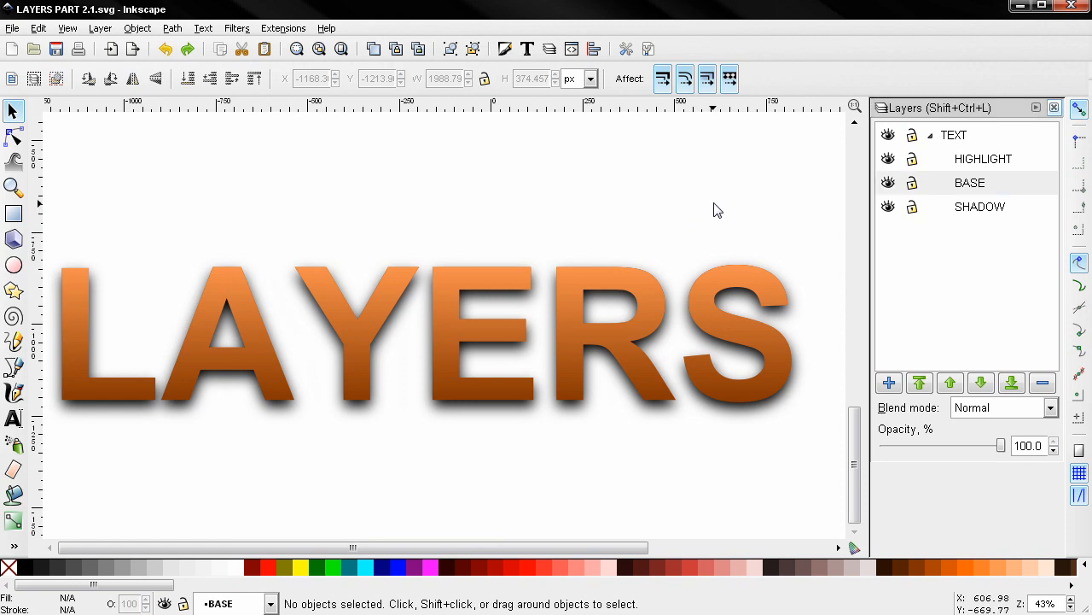